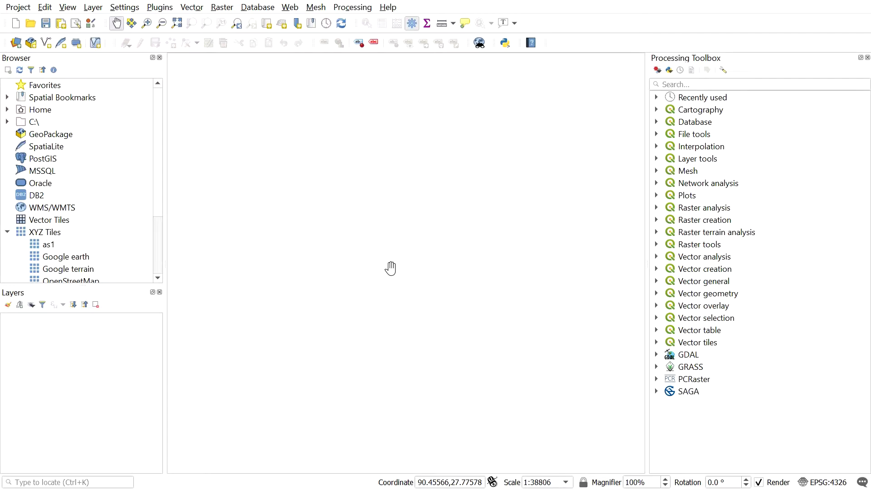
Step: Add DEM.tif to the project as a raster layer via Add Raster Layer
{"action": "left_click", "coordinate": [97, 10]}
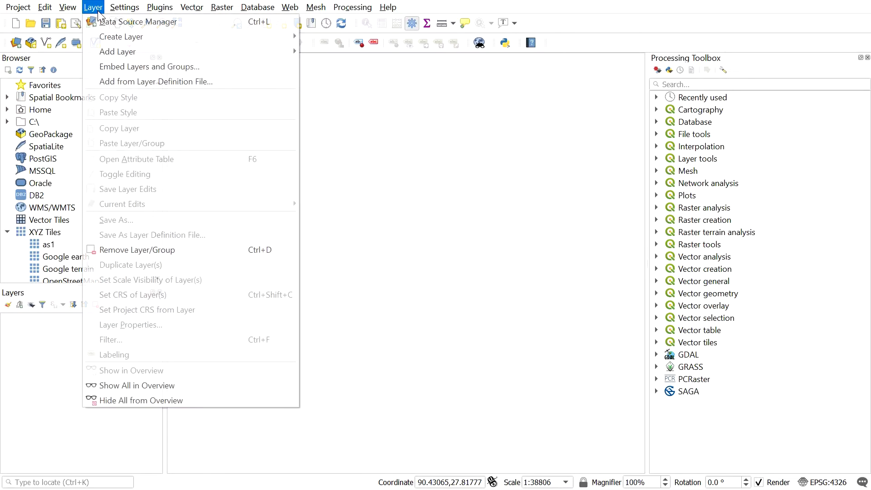
{"action": "mouse_move", "coordinate": [214, 49]}
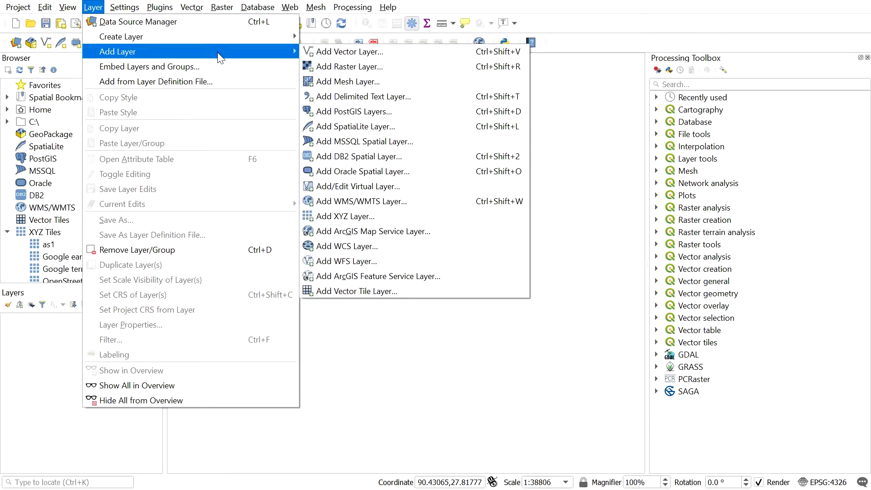
{"action": "left_click", "coordinate": [377, 68]}
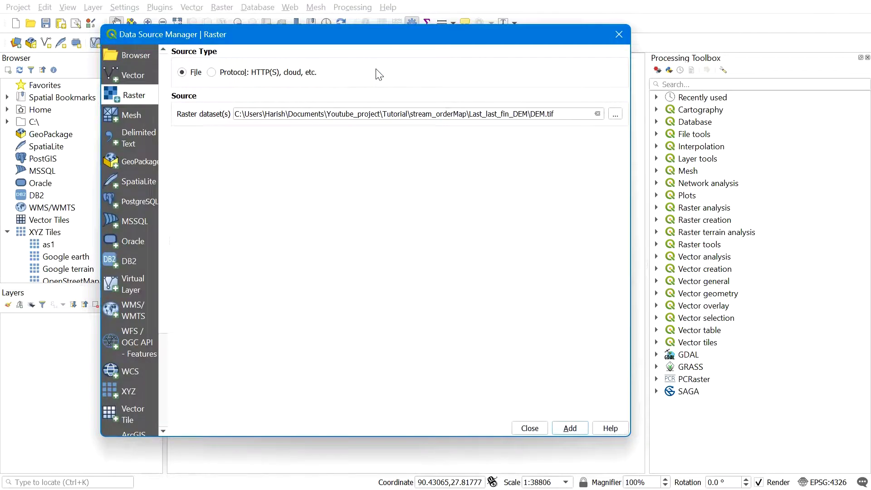
{"action": "left_click", "coordinate": [615, 116]}
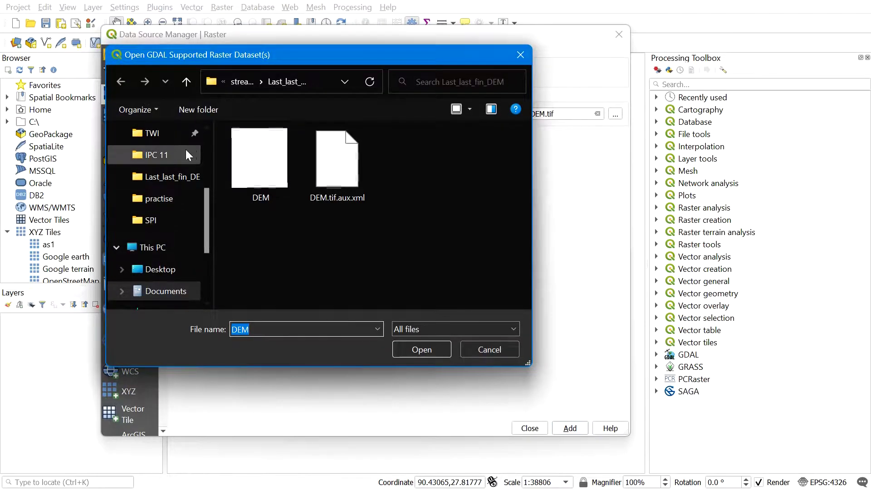
{"action": "left_click", "coordinate": [264, 177]}
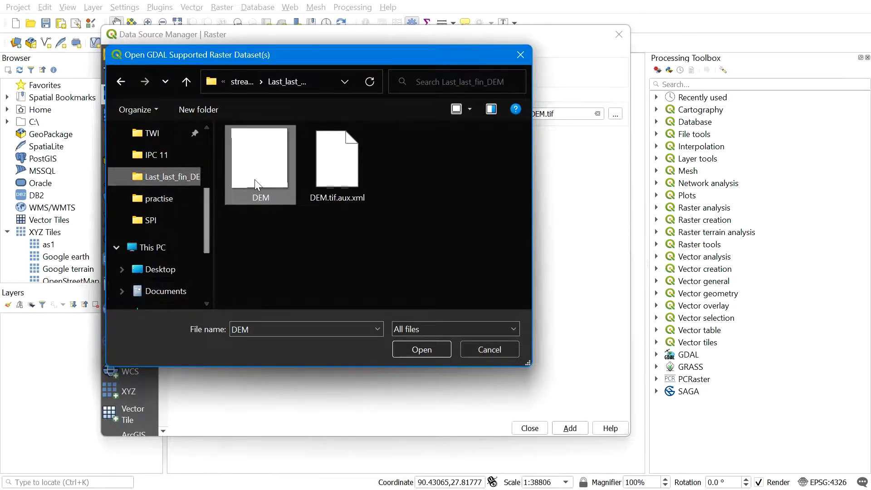
{"action": "left_click", "coordinate": [426, 349]}
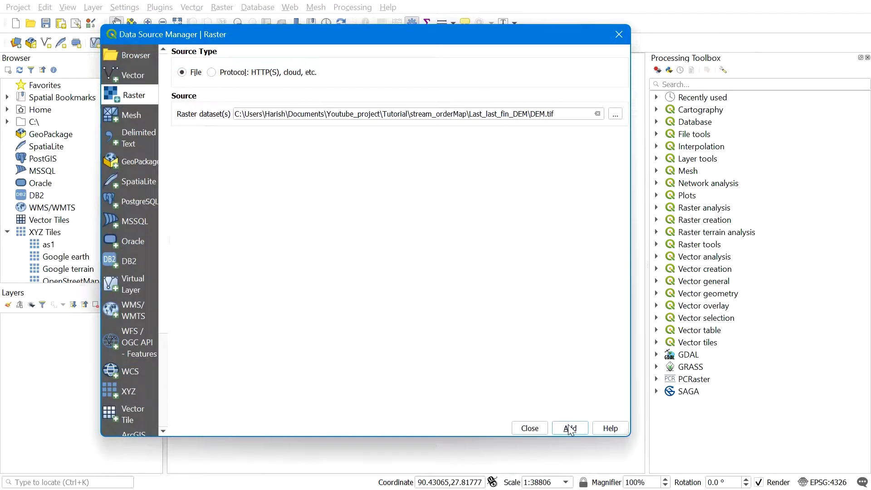
{"action": "left_click", "coordinate": [570, 429]}
{"action": "left_click", "coordinate": [536, 431]}
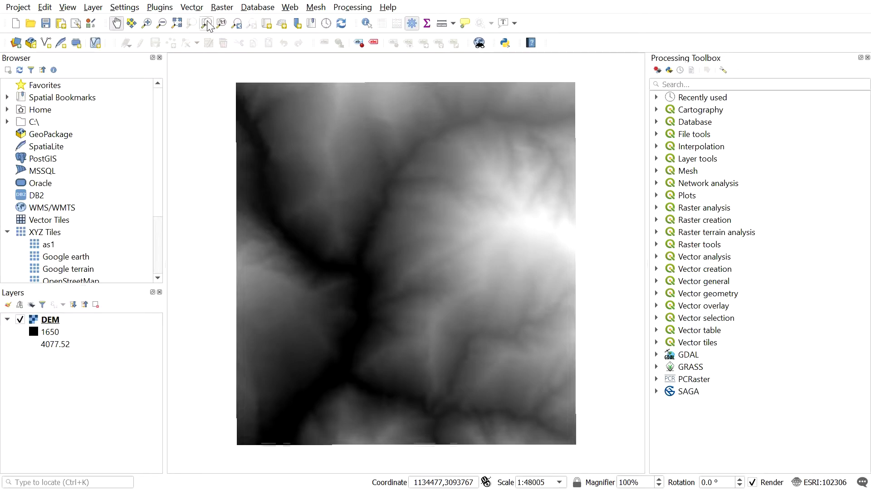
Step: Run Raster > Analysis > Slope on the DEM layer to produce the Slope raster (0–81.6028)
{"action": "left_click", "coordinate": [218, 8]}
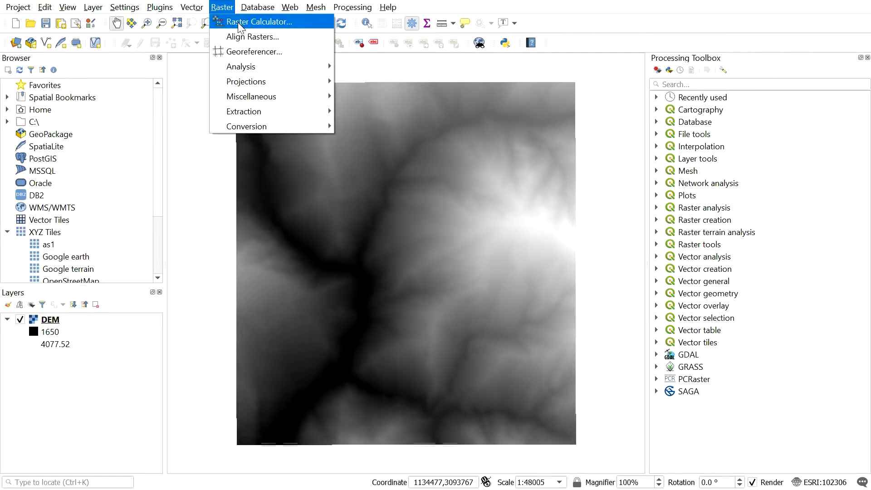
{"action": "mouse_move", "coordinate": [318, 66]}
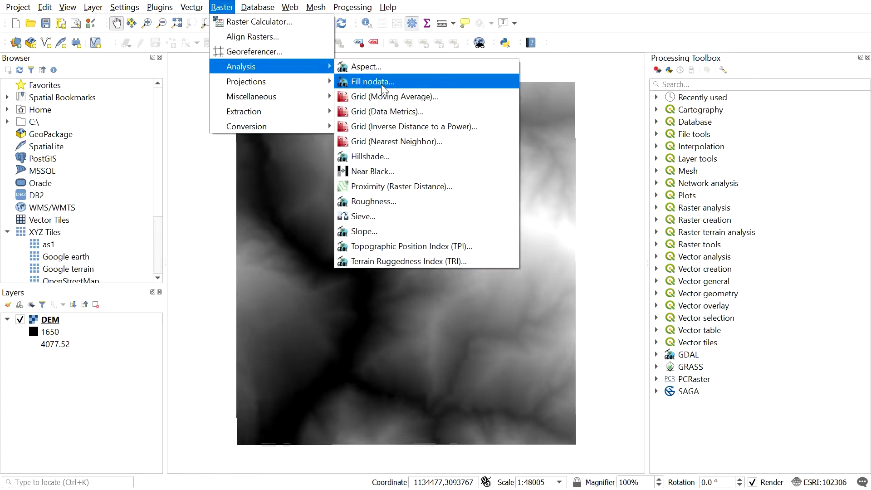
{"action": "left_click", "coordinate": [379, 229]}
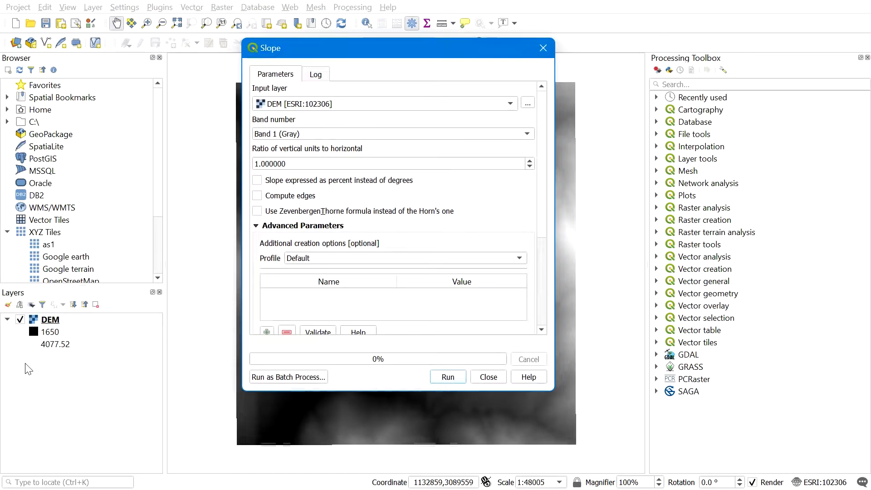
{"action": "left_click_drag", "start_coordinate": [323, 53], "coordinate": [332, 76]}
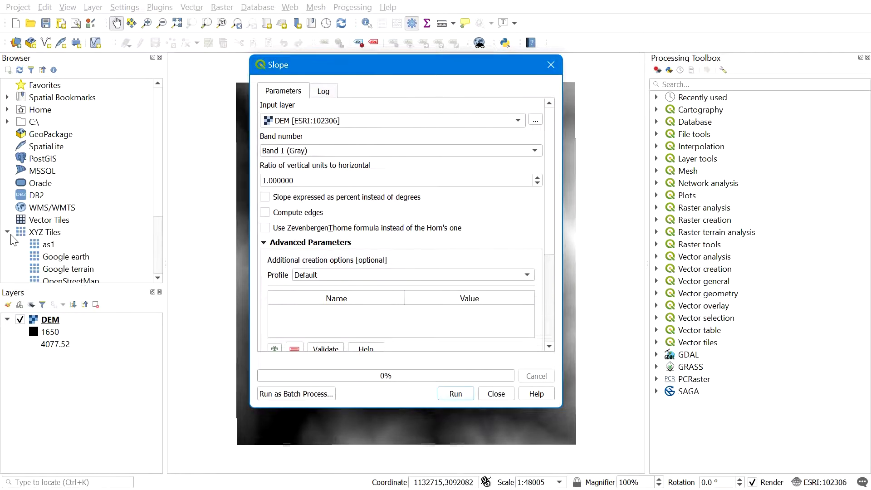
{"action": "left_click", "coordinate": [50, 320]}
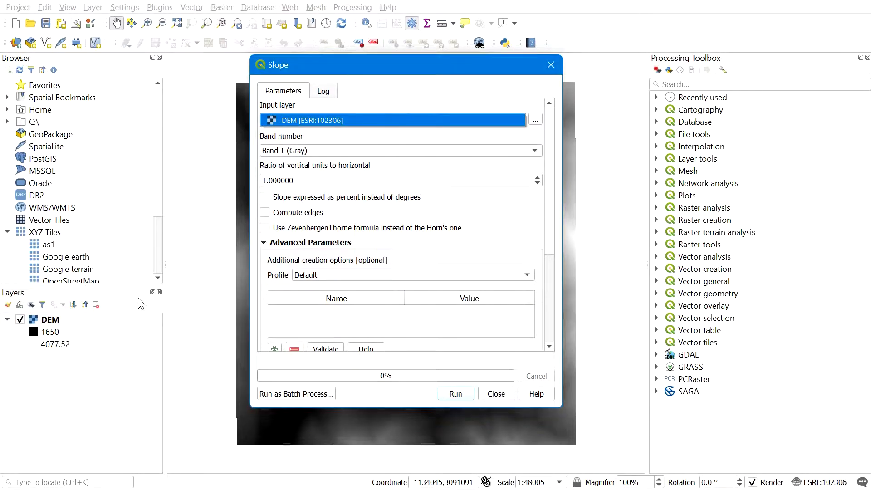
{"action": "left_click", "coordinate": [110, 320]}
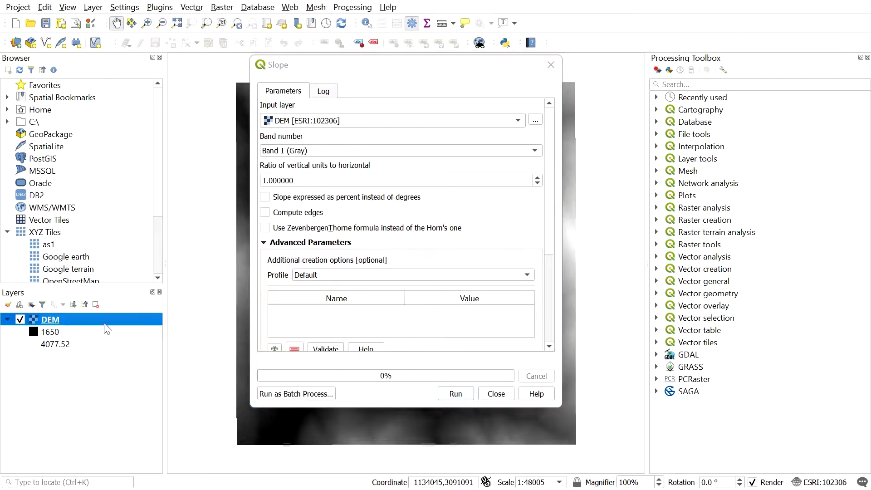
{"action": "scroll", "coordinate": [481, 349], "scroll_direction": "down", "scroll_amount": 5}
{"action": "left_click", "coordinate": [452, 393]}
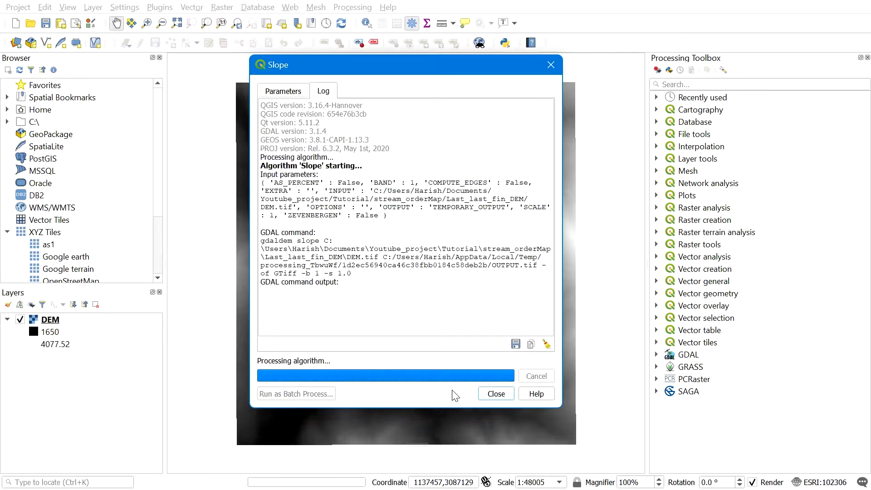
{"action": "left_click", "coordinate": [494, 393]}
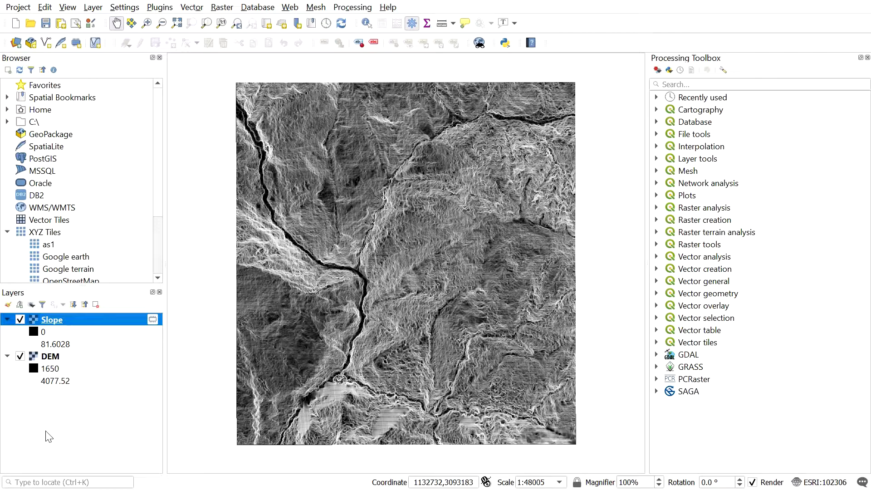
Step: Open the Raster Calculator and enter the first term ( "Slope@1" <= 0 ) * 1
{"action": "left_click", "coordinate": [46, 340]}
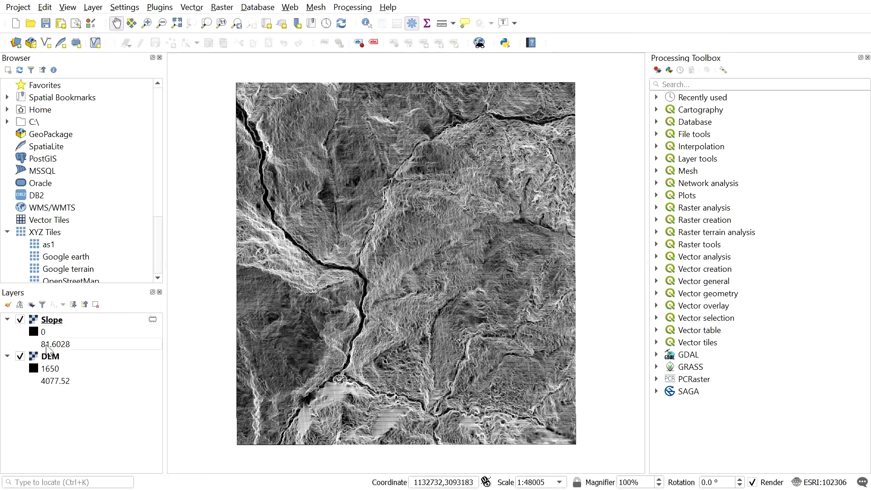
{"action": "left_click", "coordinate": [44, 333]}
{"action": "left_click", "coordinate": [222, 10]}
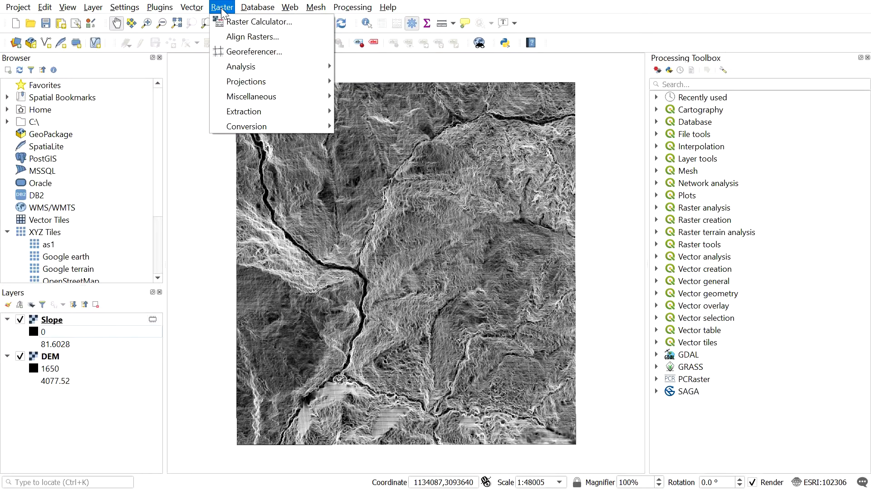
{"action": "left_click", "coordinate": [254, 22]}
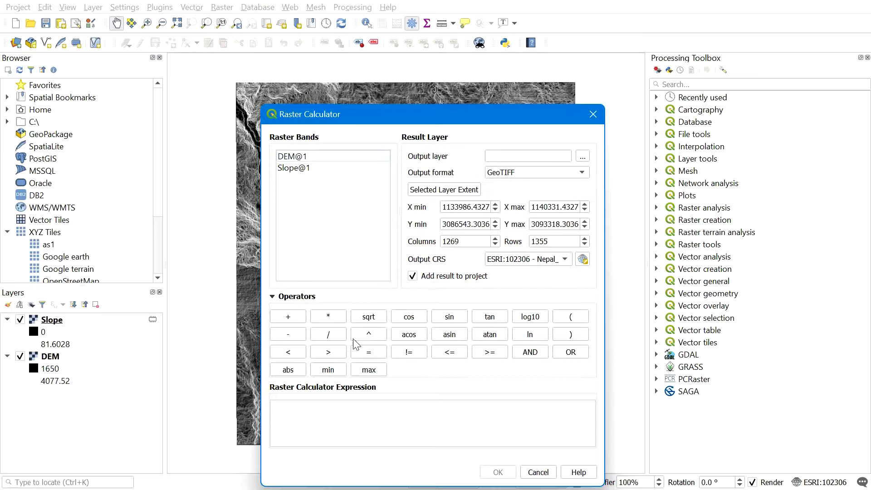
{"action": "left_click", "coordinate": [567, 319]}
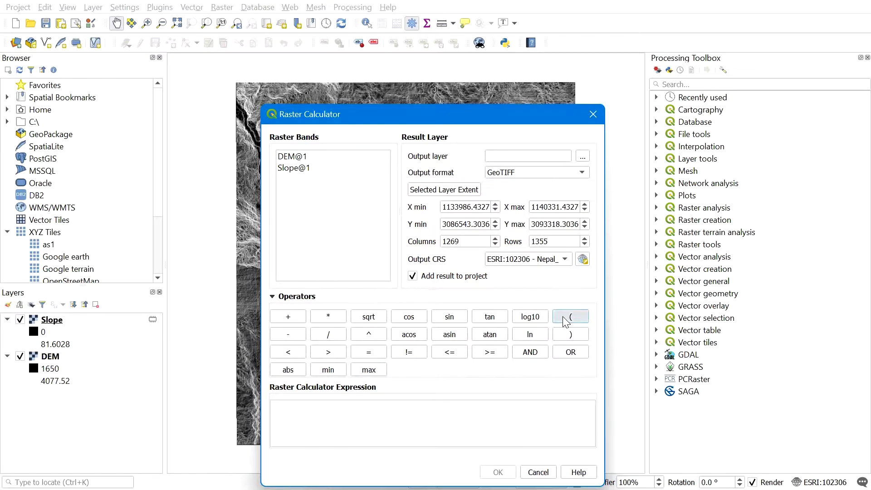
{"action": "double_click", "coordinate": [299, 166]}
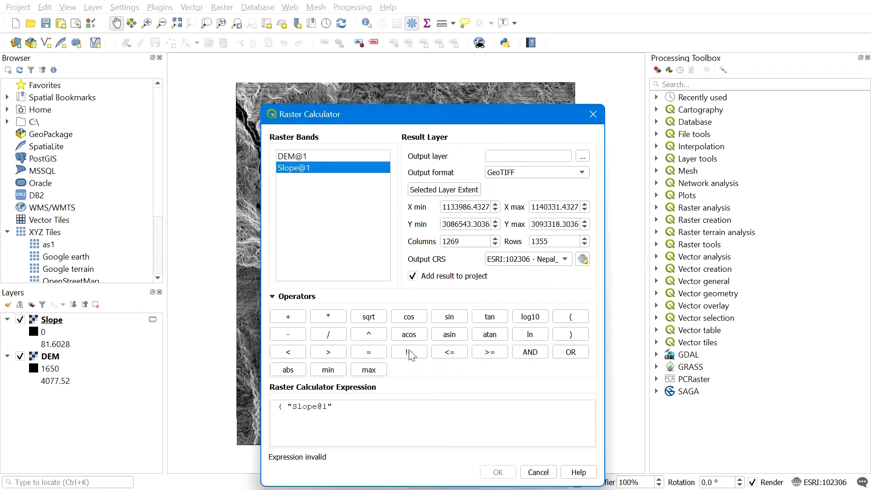
{"action": "left_click", "coordinate": [460, 355]}
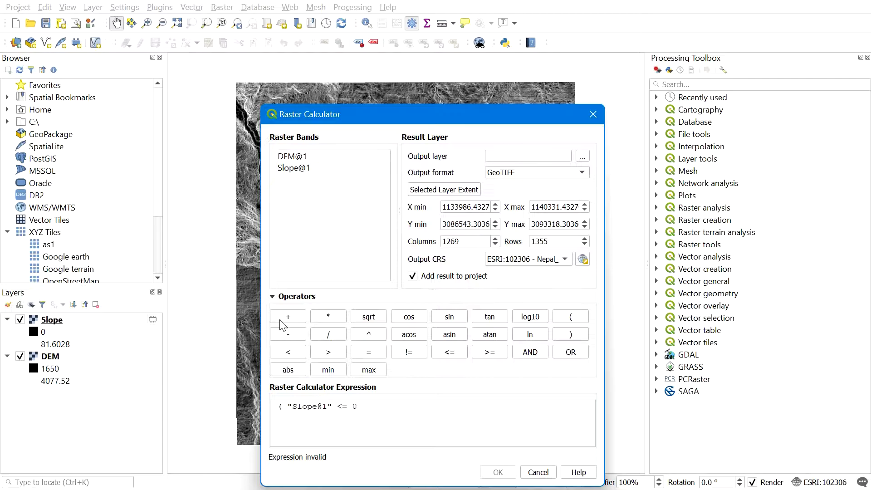
{"action": "left_click", "coordinate": [575, 335]}
{"action": "left_click", "coordinate": [410, 410]}
{"action": "left_click", "coordinate": [329, 317]}
{"action": "type", "text": "1"}
Step: Append + ( "Slope@1" > 0 ) * "Slope@1" to complete the expression
{"action": "left_click", "coordinate": [294, 318]}
{"action": "left_click", "coordinate": [571, 317]}
{"action": "double_click", "coordinate": [320, 174]}
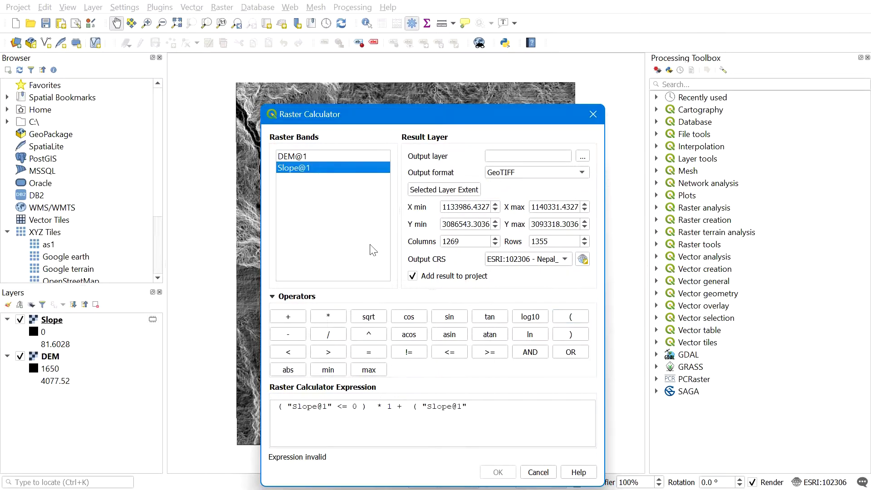
{"action": "left_click", "coordinate": [326, 353]}
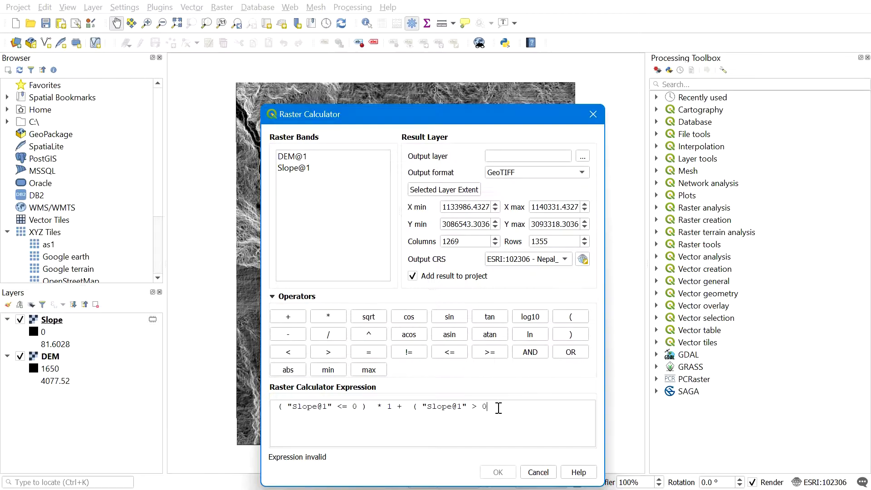
{"action": "left_click", "coordinate": [576, 337]}
{"action": "left_click", "coordinate": [329, 320]}
{"action": "double_click", "coordinate": [315, 169]}
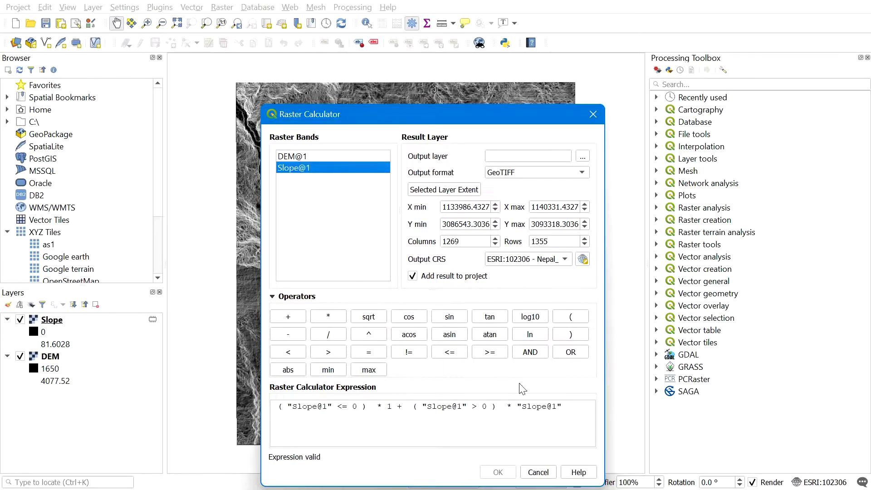
{"action": "left_click_drag", "start_coordinate": [563, 407], "coordinate": [267, 408]}
{"action": "left_click", "coordinate": [324, 431]}
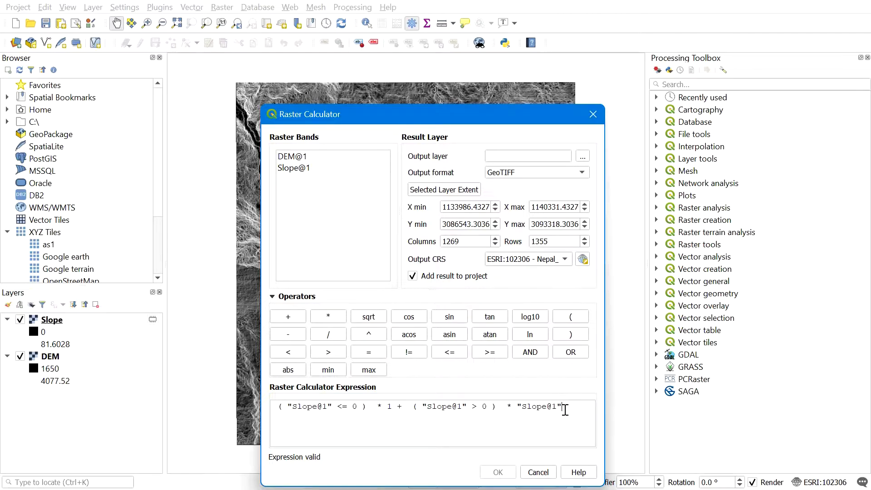
Step: Set the calculator output file to slope_mod and run it to add the slope_mod raster
{"action": "left_click", "coordinate": [583, 157]}
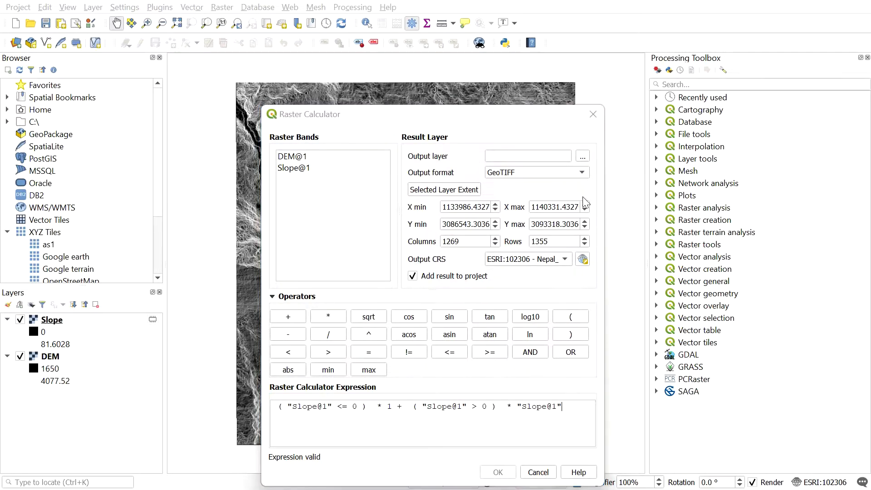
{"action": "type", "text": "s"}
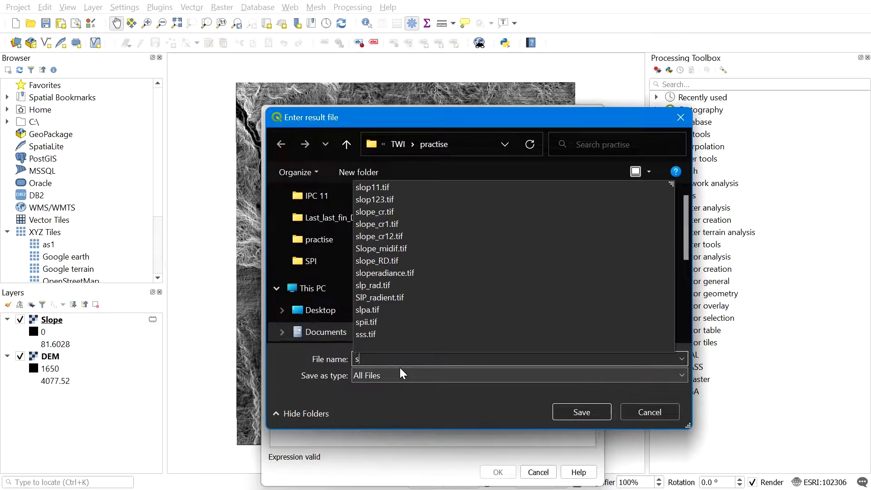
{"action": "type", "text": "lope_mod"}
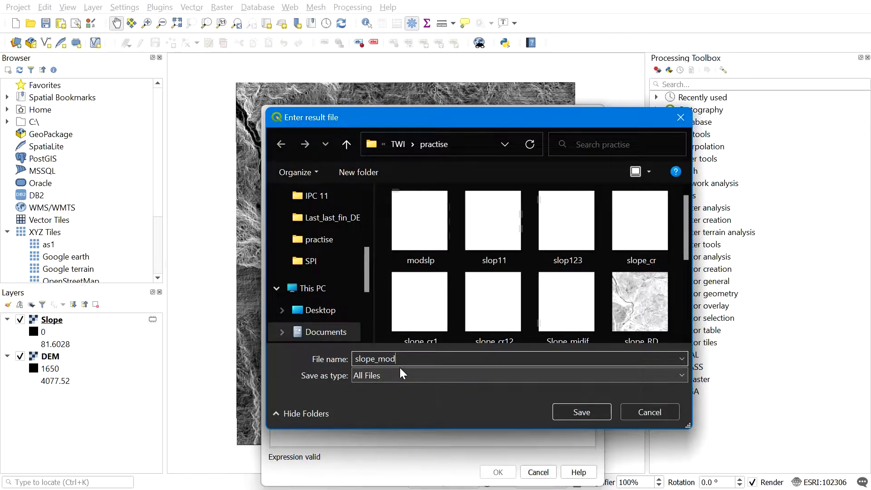
{"action": "left_click", "coordinate": [598, 410]}
{"action": "left_click", "coordinate": [497, 472]}
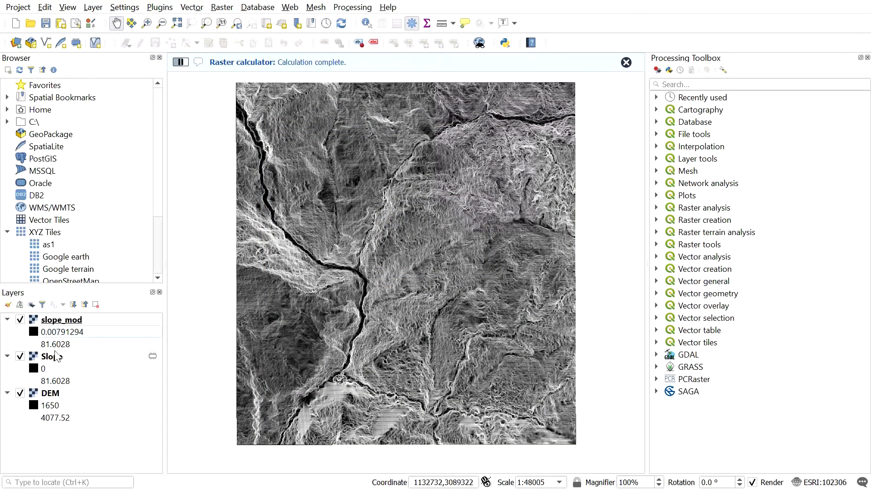
{"action": "left_click", "coordinate": [61, 358]}
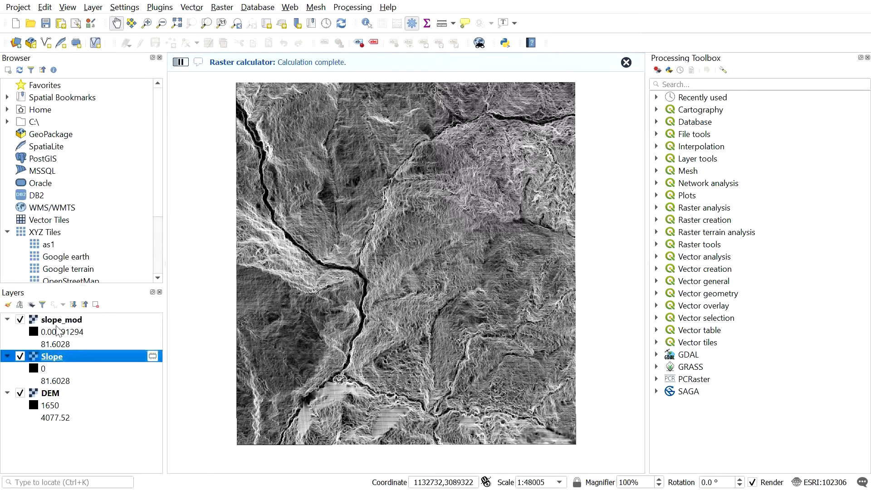
{"action": "left_click", "coordinate": [58, 324]}
{"action": "left_click", "coordinate": [55, 358]}
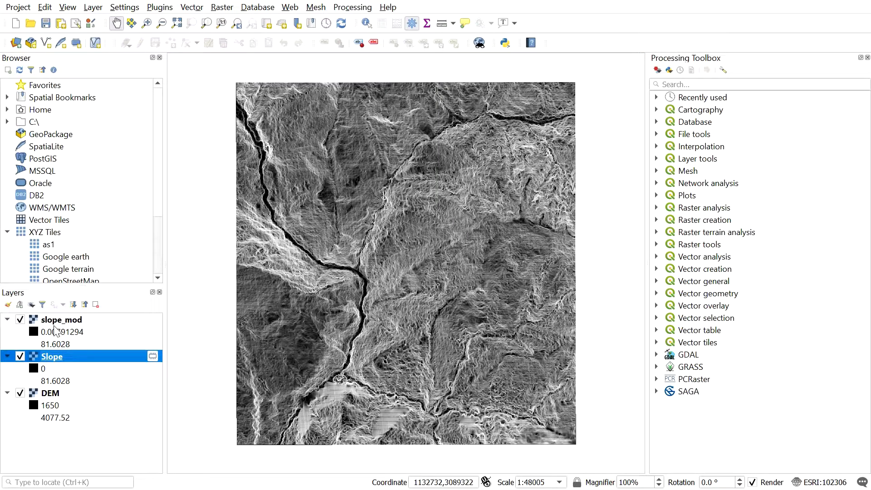
{"action": "left_click", "coordinate": [54, 334]}
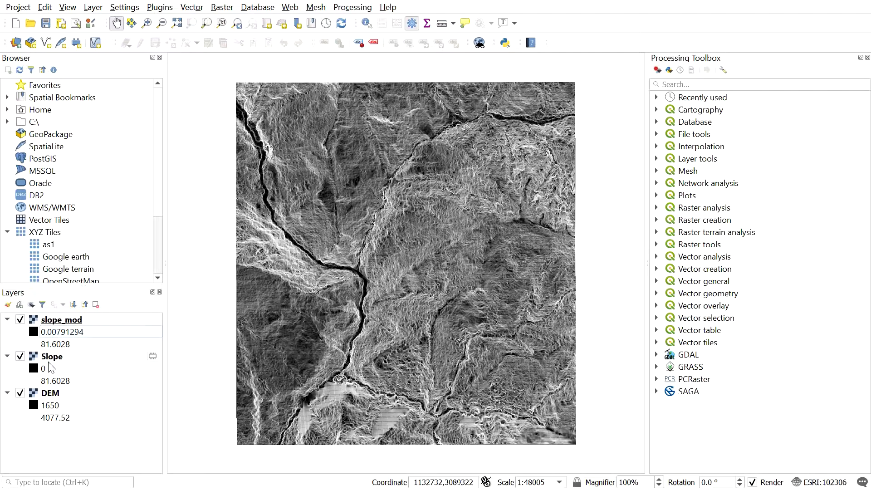
{"action": "left_click", "coordinate": [52, 361]}
{"action": "left_click", "coordinate": [73, 335]}
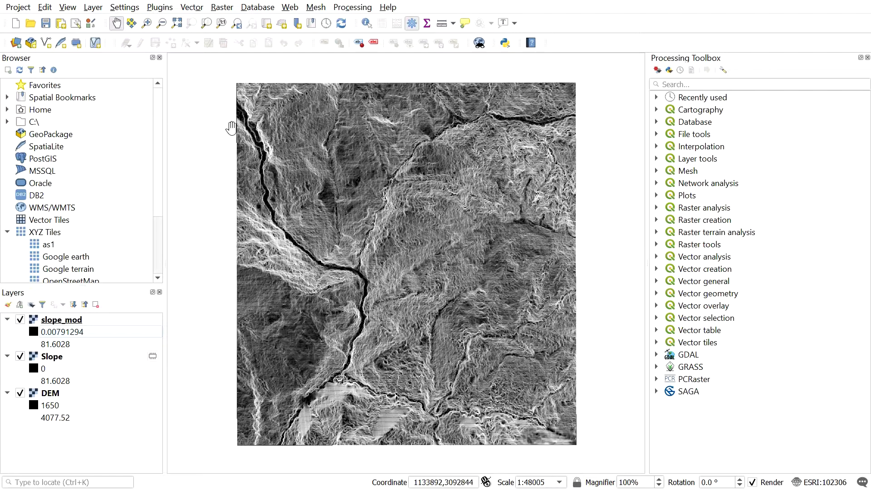
{"action": "left_click_drag", "start_coordinate": [292, 205], "coordinate": [279, 192]}
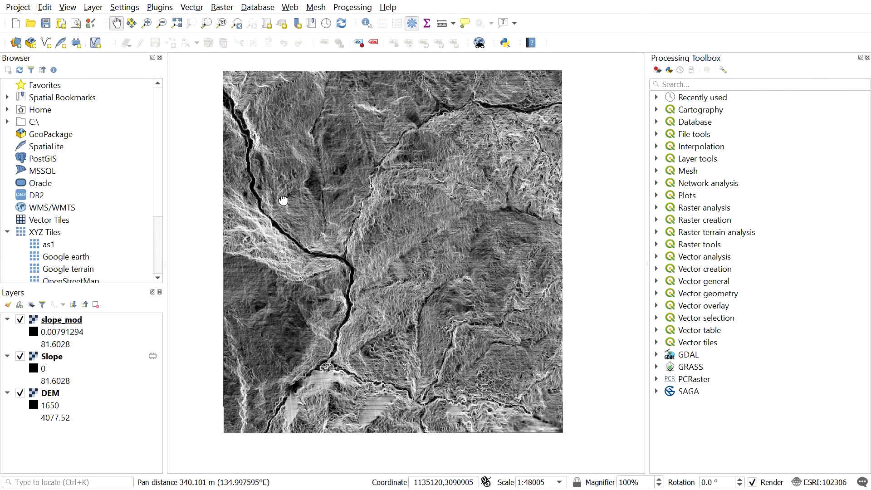
Step: In a new Raster Calculator, enter the expression "slope_mod@1" * 0.01745
{"action": "left_click", "coordinate": [221, 9]}
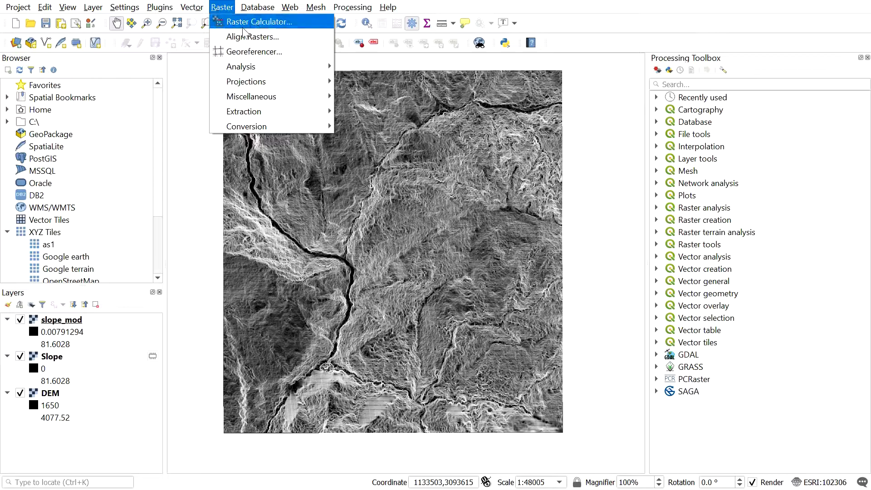
{"action": "left_click", "coordinate": [262, 22]}
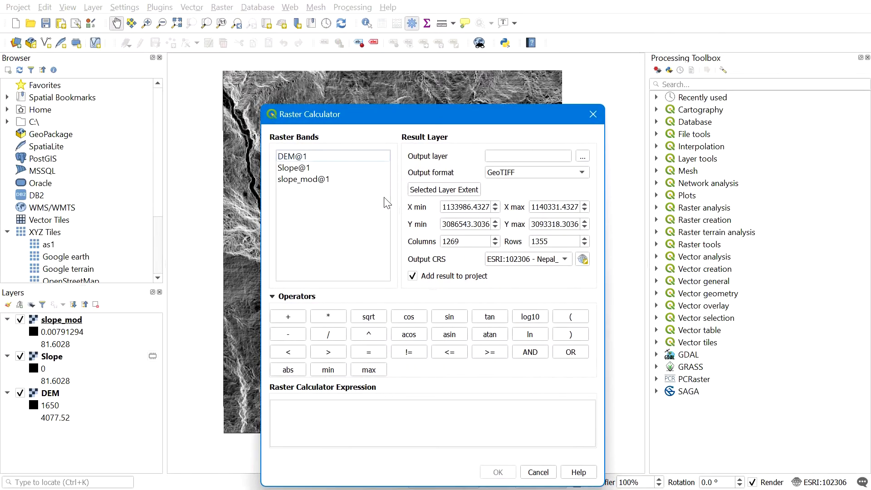
{"action": "double_click", "coordinate": [295, 180]}
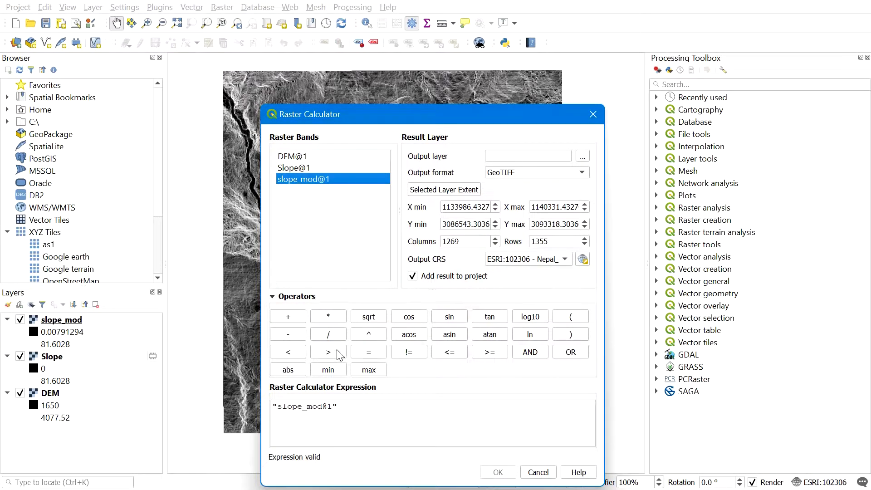
{"action": "left_click", "coordinate": [328, 317]}
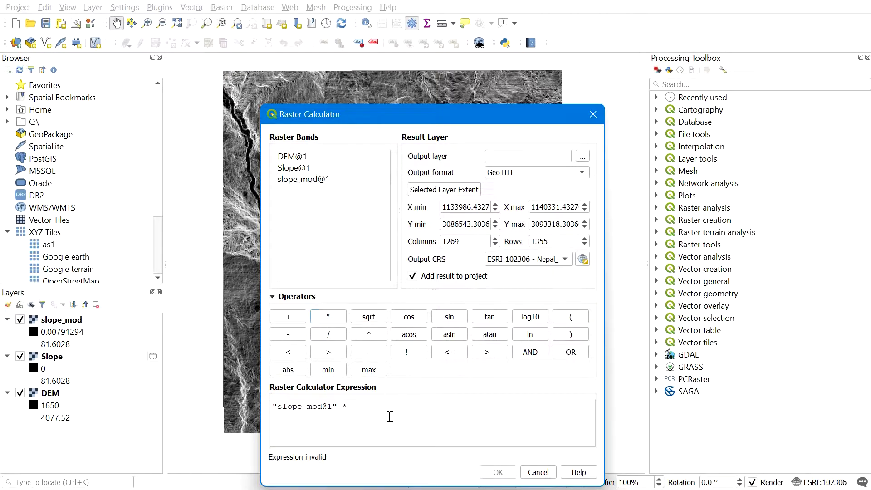
{"action": "type", "text": "0.01745"}
Step: Save the output as Radiance_slp and run the calculation
{"action": "left_click", "coordinate": [583, 157]}
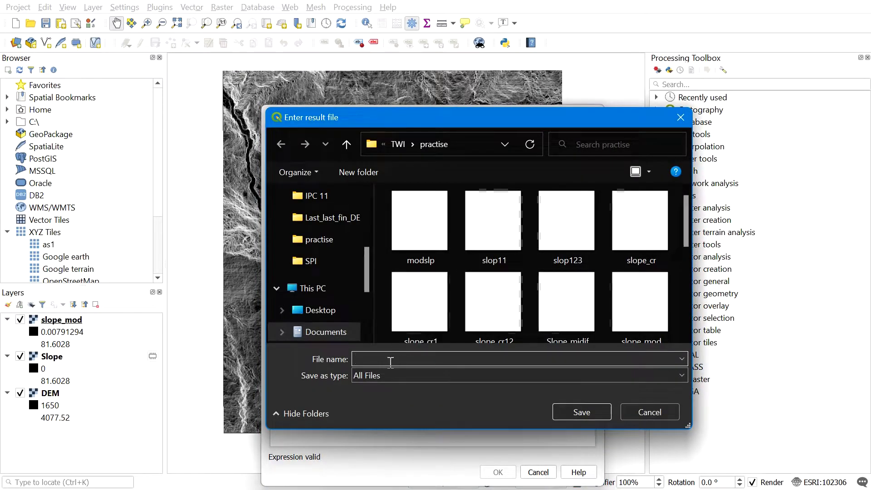
{"action": "type", "text": "Radiance_slp"}
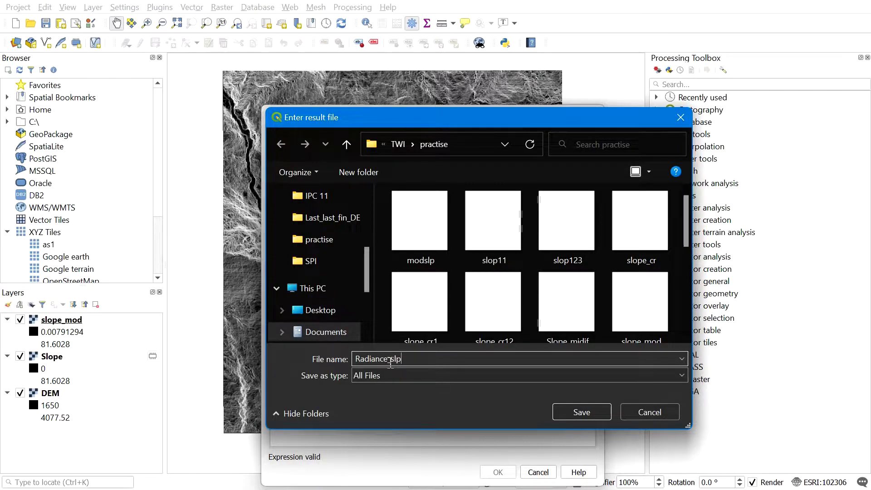
{"action": "left_click", "coordinate": [580, 414]}
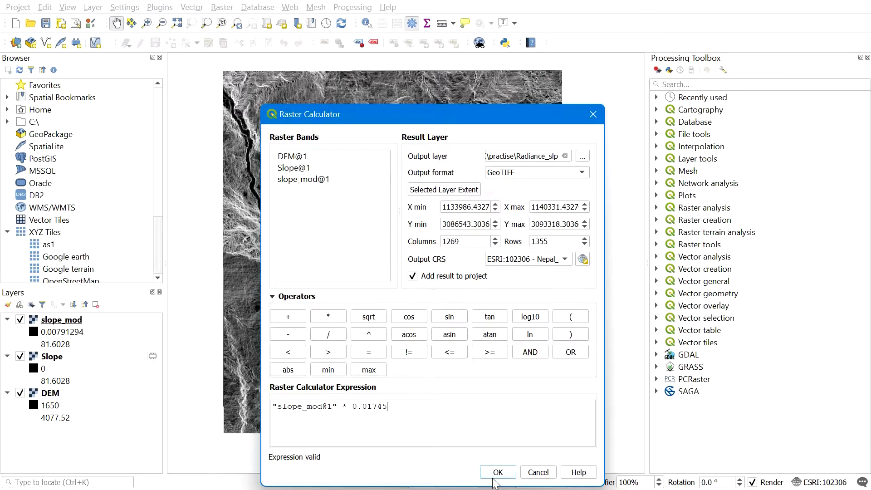
{"action": "left_click", "coordinate": [496, 473]}
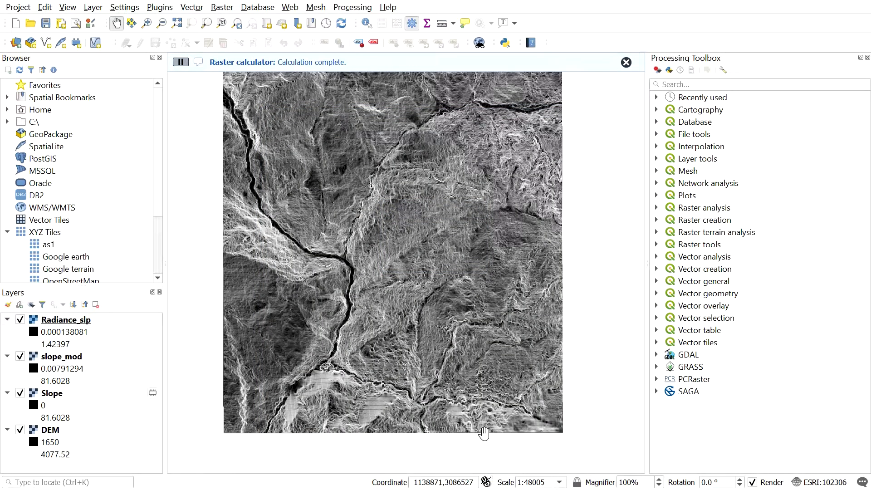
Step: Zoom and pan over the Radiance_slp result, select its layer, and open the Processing menu
{"action": "scroll", "coordinate": [321, 302], "scroll_direction": "down", "scroll_amount": 1}
{"action": "scroll", "coordinate": [325, 290], "scroll_direction": "up", "scroll_amount": 2}
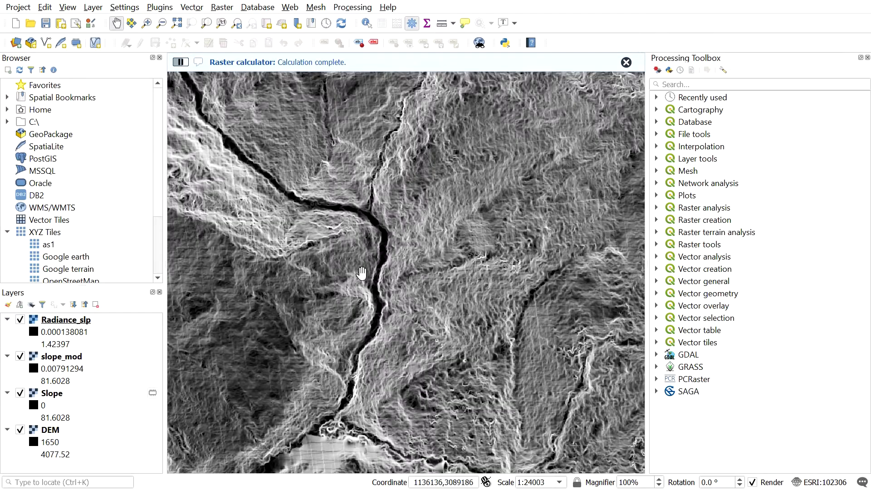
{"action": "scroll", "coordinate": [383, 235], "scroll_direction": "down", "scroll_amount": 1}
{"action": "left_click_drag", "start_coordinate": [383, 235], "coordinate": [362, 250]}
{"action": "scroll", "coordinate": [383, 242], "scroll_direction": "down", "scroll_amount": 1}
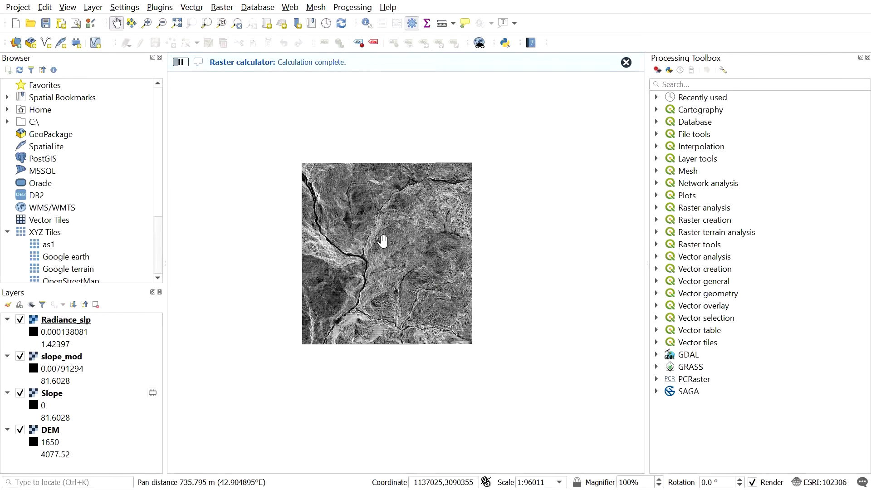
{"action": "scroll", "coordinate": [384, 242], "scroll_direction": "up", "scroll_amount": 1}
{"action": "scroll", "coordinate": [383, 241], "scroll_direction": "down", "scroll_amount": 1}
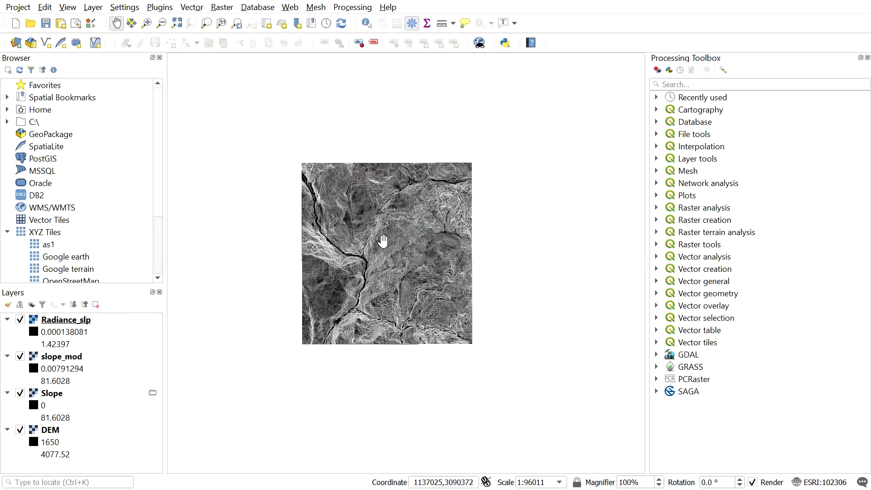
{"action": "left_click", "coordinate": [72, 322]}
{"action": "scroll", "coordinate": [315, 257], "scroll_direction": "up", "scroll_amount": 1}
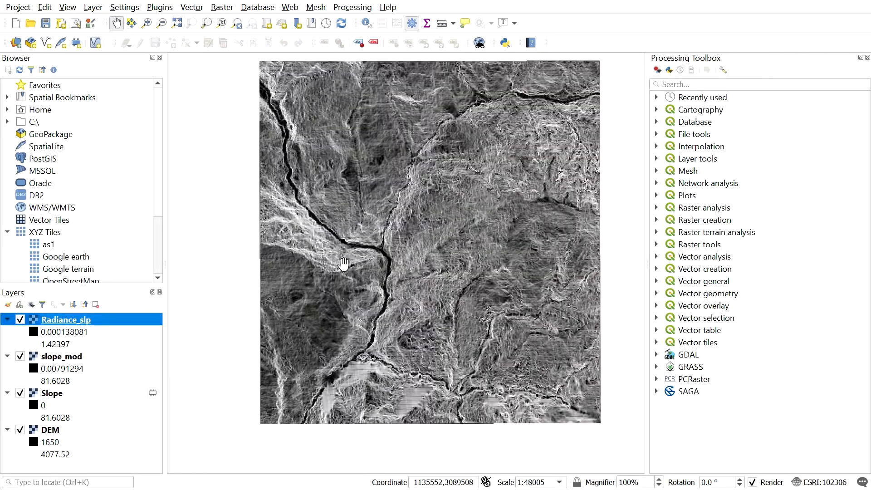
{"action": "left_click", "coordinate": [353, 7]}
{"action": "key", "text": "Right"}
{"action": "key", "text": "Left"}
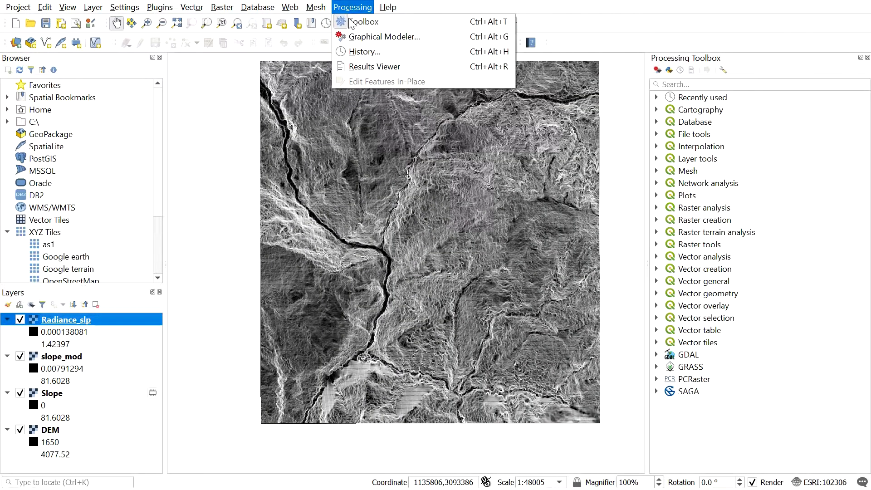
Step: Launch SAGA's Flow accumulation (qm of esp) tool from the Simulation group
{"action": "left_click", "coordinate": [656, 391]}
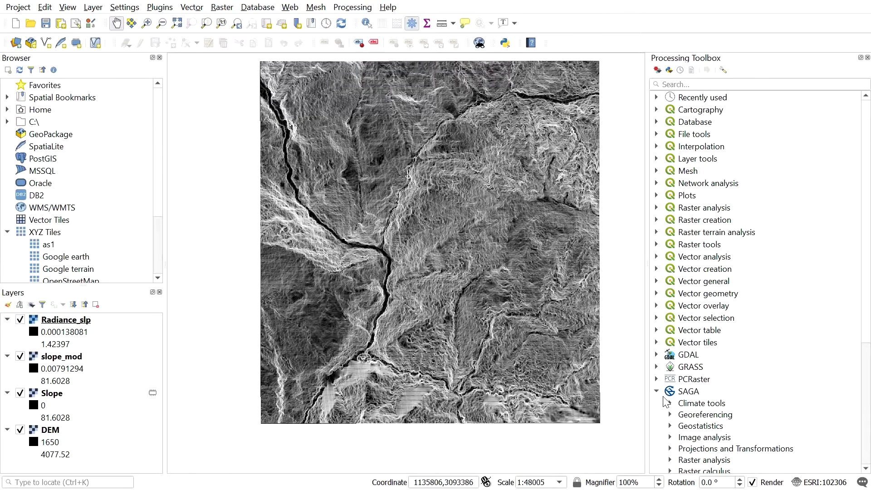
{"action": "scroll", "coordinate": [681, 406], "scroll_direction": "down", "scroll_amount": 1}
{"action": "scroll", "coordinate": [673, 438], "scroll_direction": "down", "scroll_amount": 1}
{"action": "scroll", "coordinate": [673, 439], "scroll_direction": "down", "scroll_amount": 2}
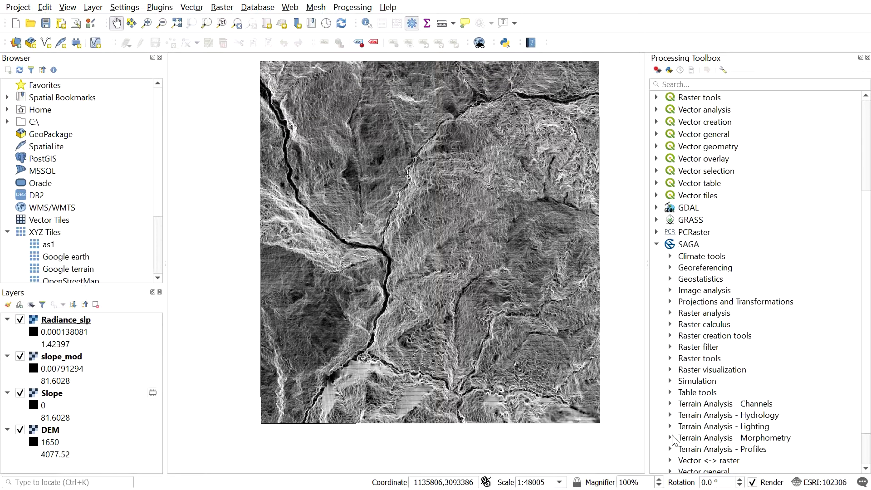
{"action": "left_click", "coordinate": [670, 381]}
{"action": "scroll", "coordinate": [726, 411], "scroll_direction": "down", "scroll_amount": 2}
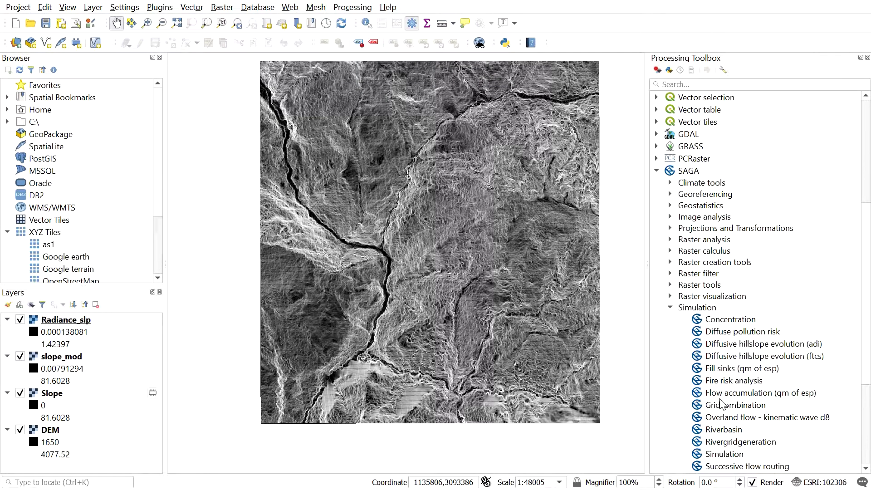
{"action": "left_click", "coordinate": [722, 395]}
{"action": "double_click", "coordinate": [722, 394]}
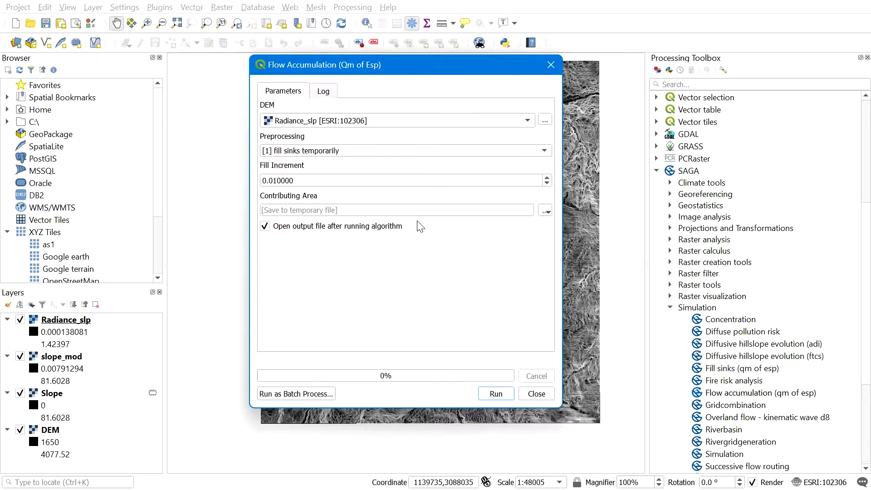
Step: Run it with DEM as the elevation input to create the Contributing Area raster
{"action": "left_click", "coordinate": [309, 121]}
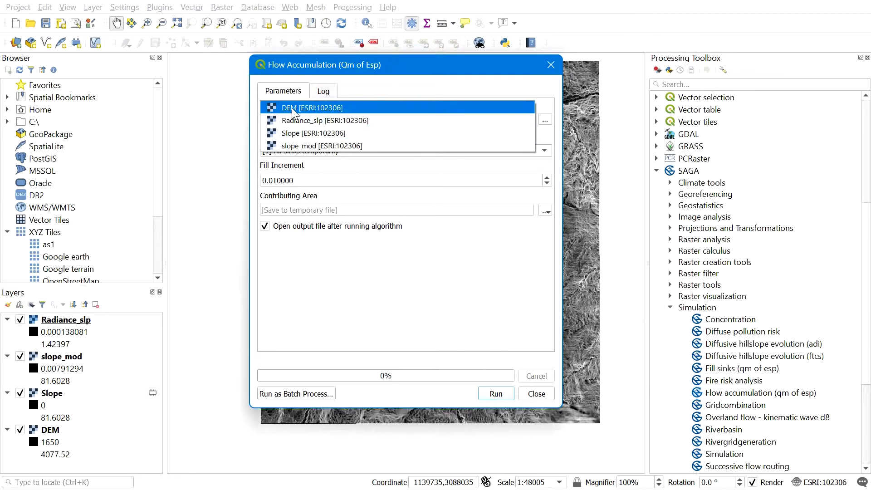
{"action": "left_click", "coordinate": [298, 108]}
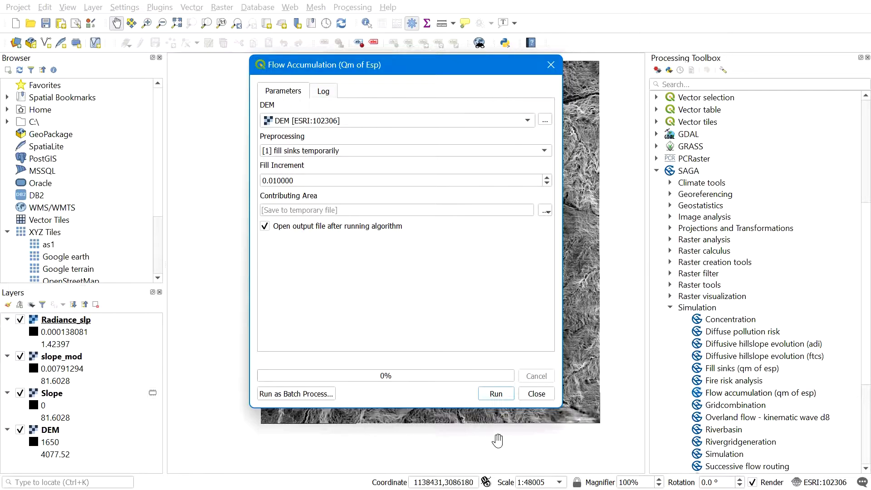
{"action": "left_click", "coordinate": [497, 394]}
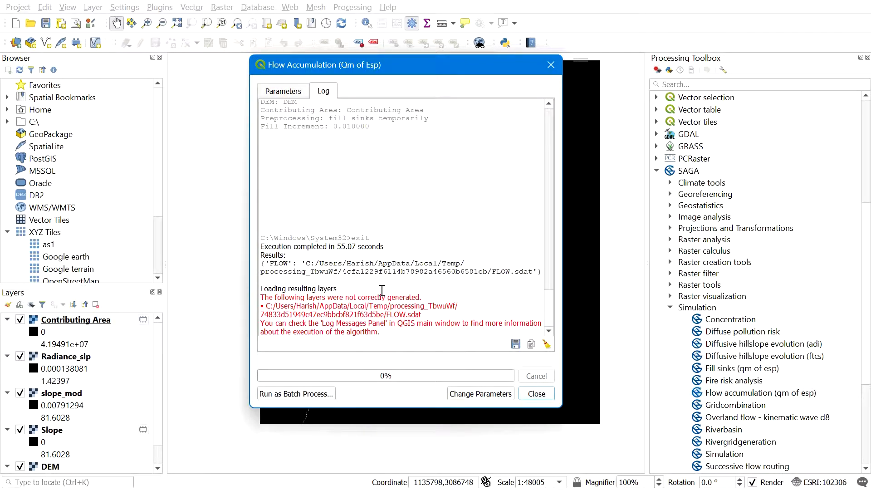
{"action": "left_click", "coordinate": [549, 66]}
{"action": "scroll", "coordinate": [384, 324], "scroll_direction": "up", "scroll_amount": 2}
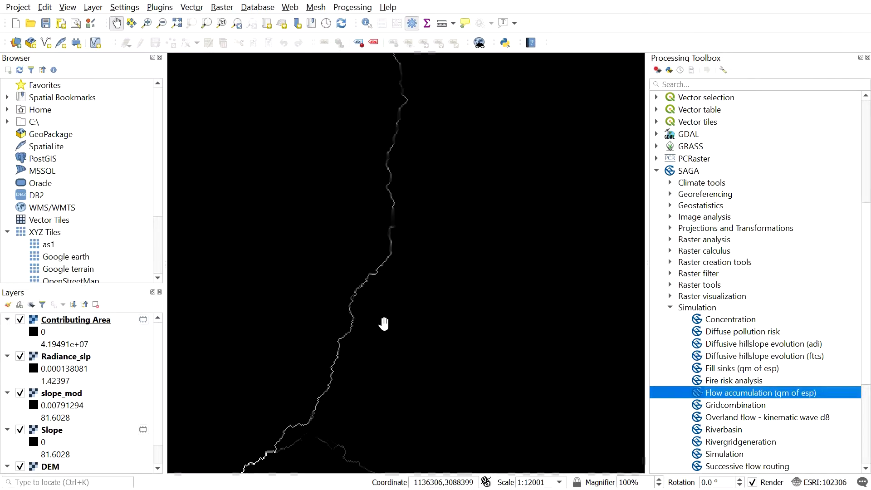
{"action": "scroll", "coordinate": [384, 324], "scroll_direction": "down", "scroll_amount": 1}
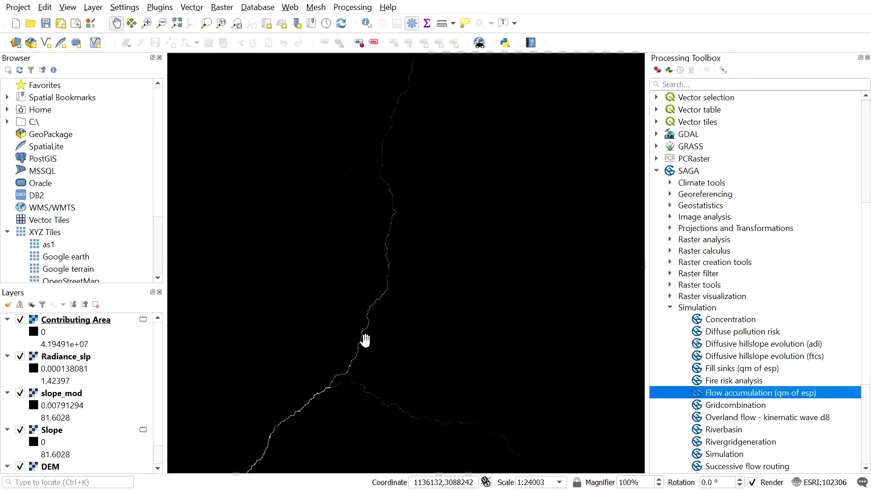
{"action": "left_click", "coordinate": [216, 6]}
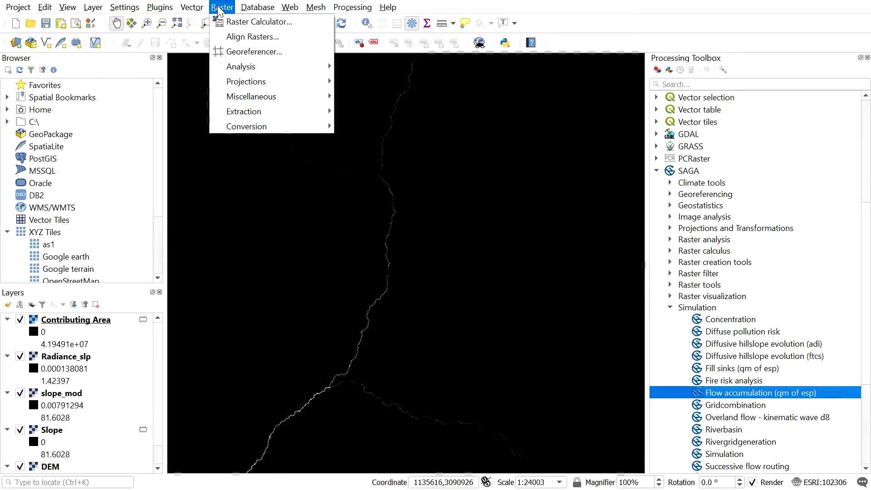
Step: Open the Raster Calculator and enter "Contributing Area@1" * 5 *
{"action": "left_click", "coordinate": [227, 24]}
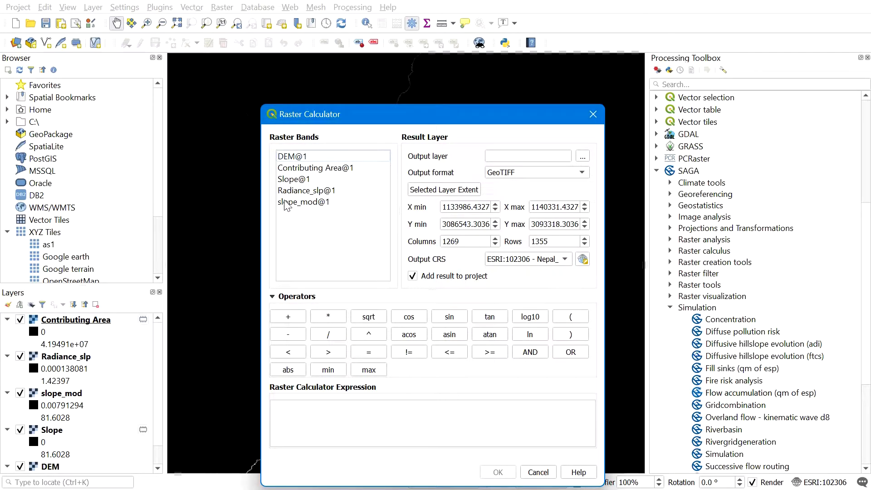
{"action": "double_click", "coordinate": [287, 167]}
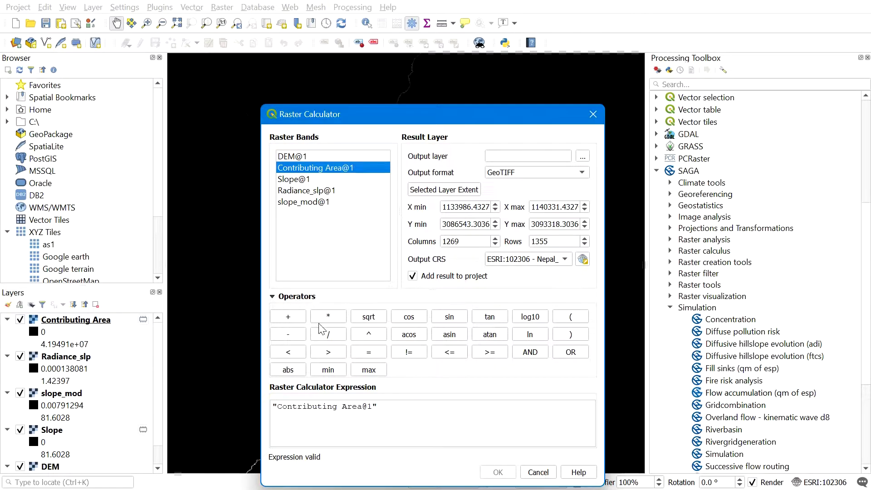
{"action": "left_click", "coordinate": [334, 318]}
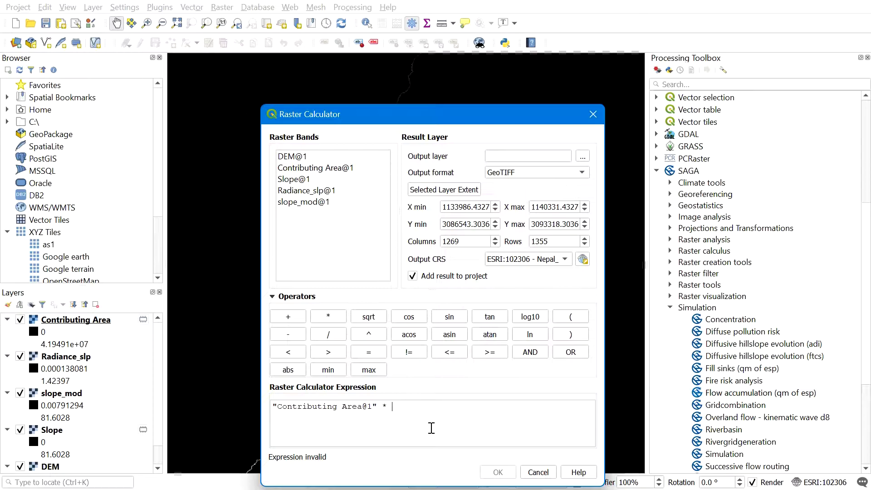
{"action": "type", "text": "5"}
{"action": "left_click", "coordinate": [326, 318]}
Step: Add tan( "Radiance_slp@1" ) to finish the expression
{"action": "left_click", "coordinate": [490, 320]}
{"action": "double_click", "coordinate": [303, 190]}
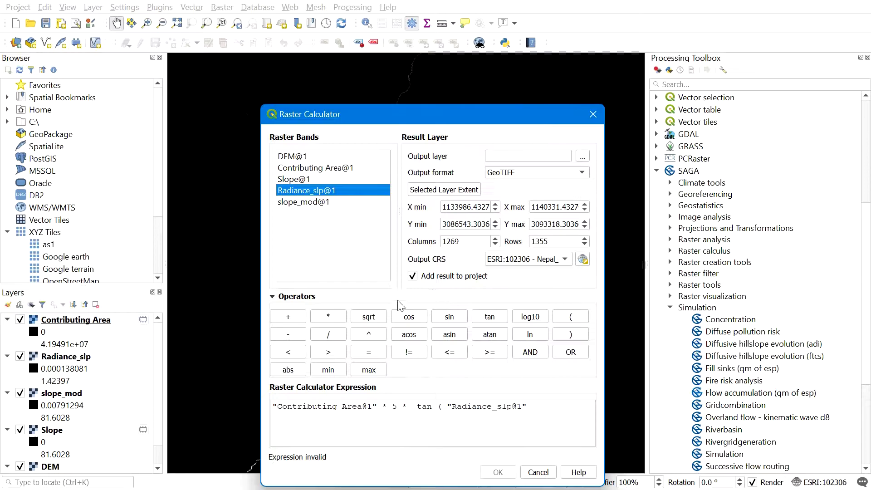
{"action": "left_click", "coordinate": [548, 407]}
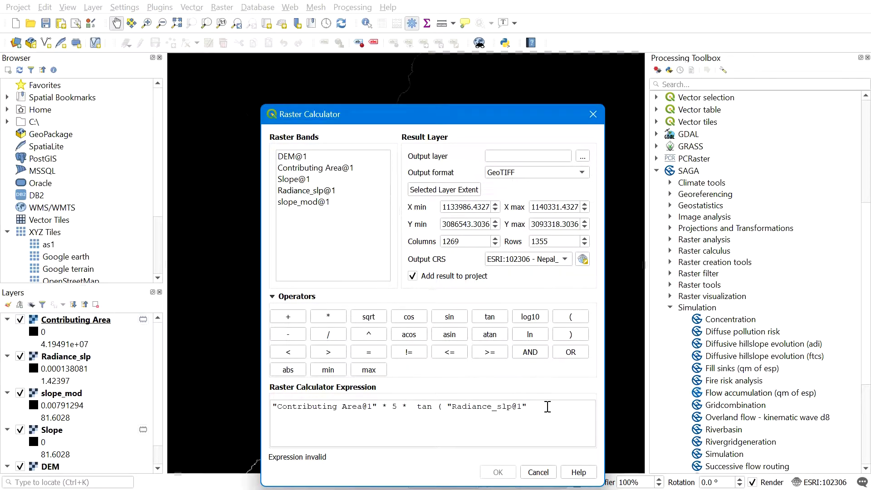
{"action": "left_click", "coordinate": [567, 336]}
{"action": "left_click_drag", "start_coordinate": [473, 111], "coordinate": [456, 72]}
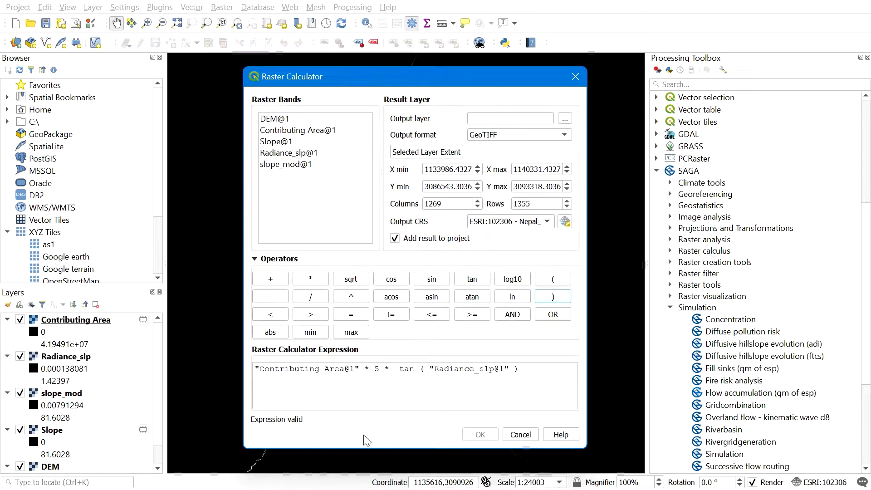
{"action": "left_click", "coordinate": [385, 373]}
{"action": "triple_click", "coordinate": [528, 369]}
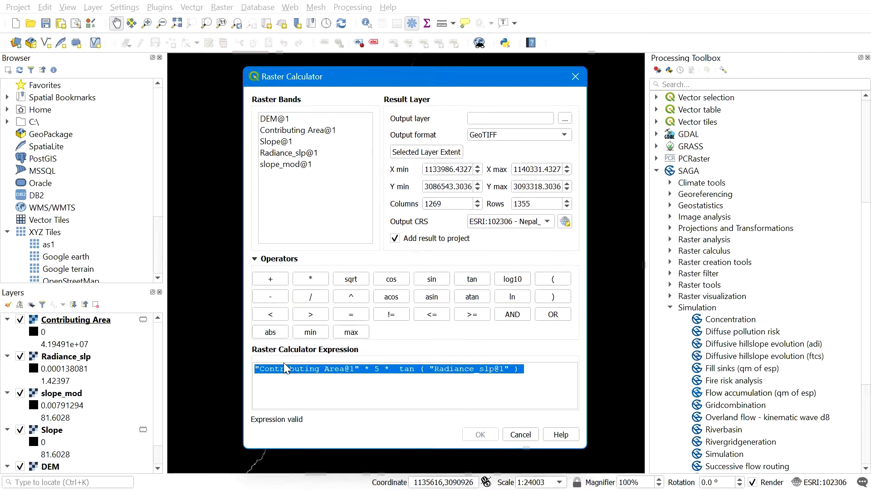
Step: Save the calculator output as SPI.tif and run it to add the SPI raster
{"action": "left_click", "coordinate": [566, 119]}
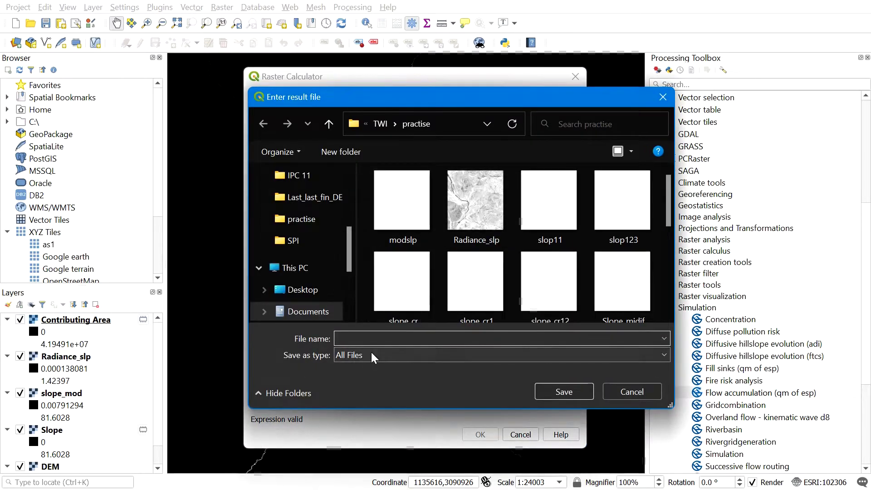
{"action": "type", "text": "SPIFNA"}
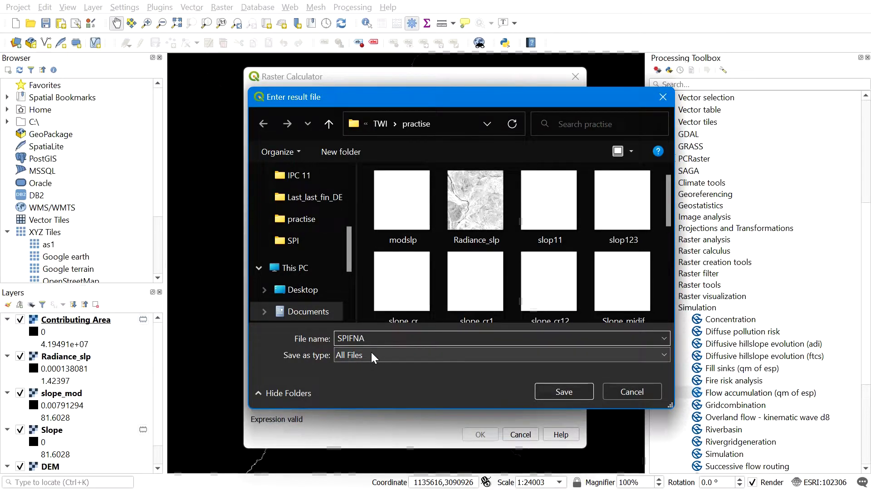
{"action": "key", "text": "BackSpace"}
{"action": "key", "text": "BackSpace"}
{"action": "key", "text": "BackSpace"}
{"action": "type", "text": ".tif"}
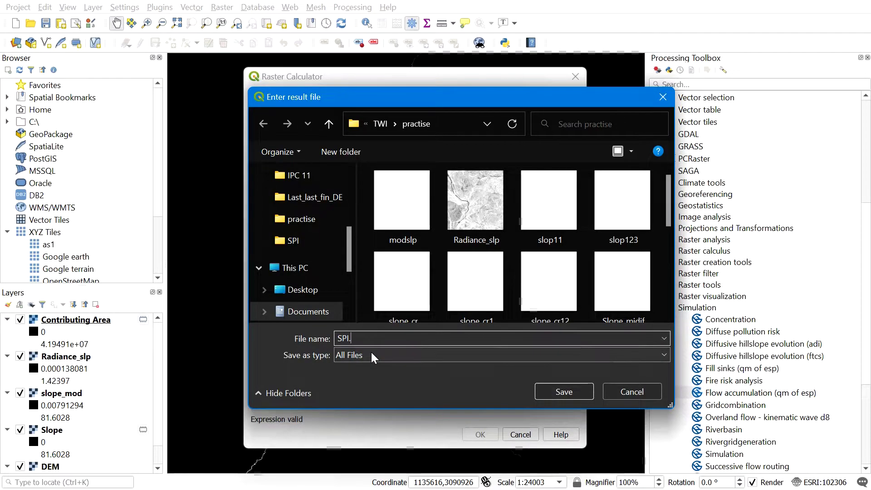
{"action": "left_click", "coordinate": [559, 392]}
{"action": "left_click", "coordinate": [472, 433]}
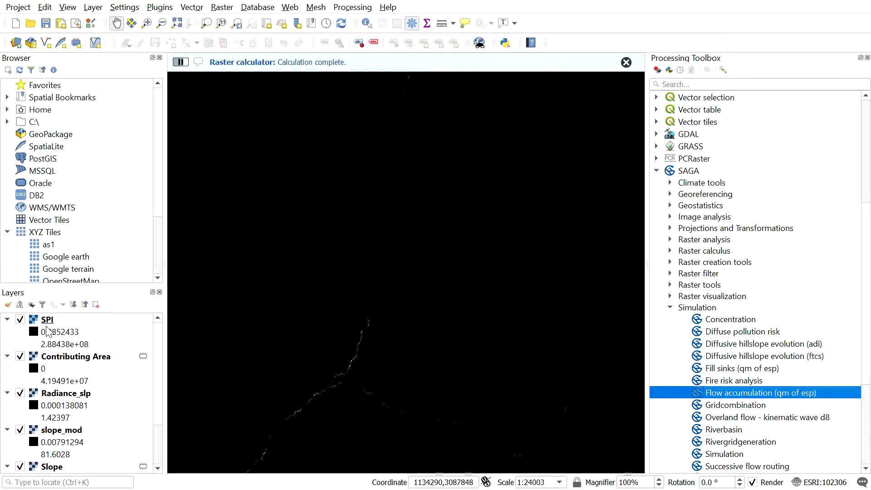
Step: Select the new SPI layer and briefly open and close its properties twice
{"action": "left_click", "coordinate": [27, 322]}
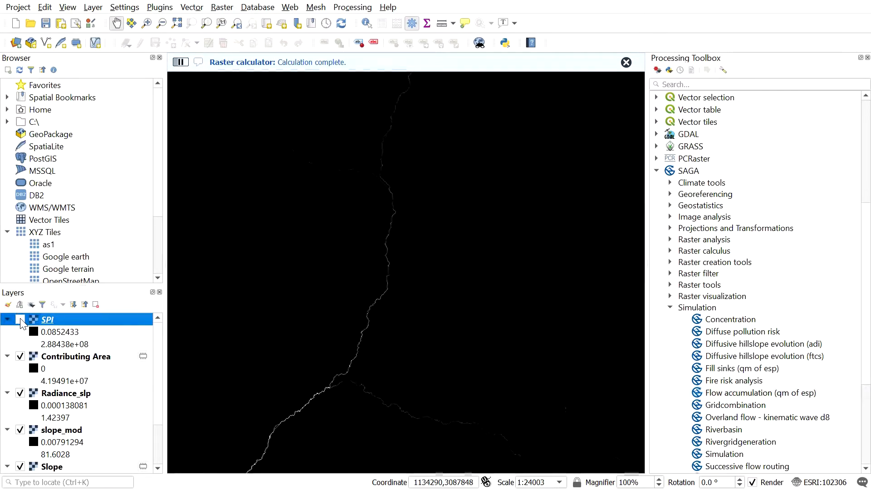
{"action": "double_click", "coordinate": [22, 322]}
{"action": "left_click", "coordinate": [578, 76]}
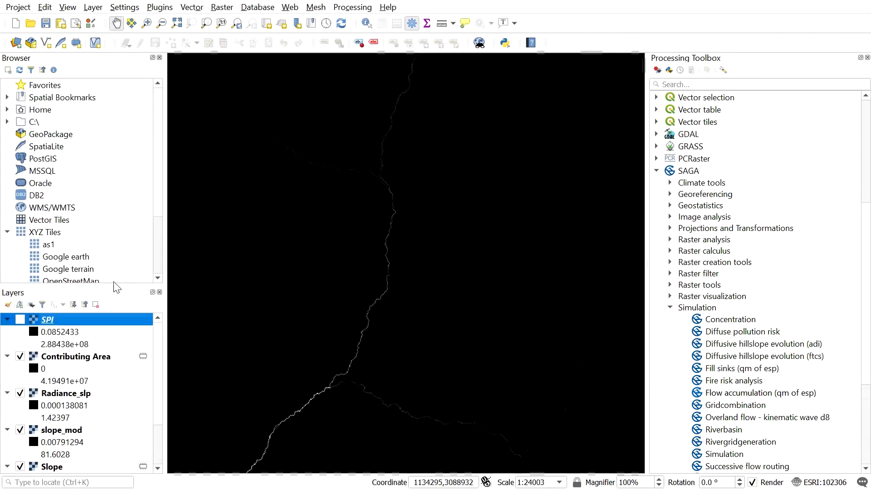
{"action": "double_click", "coordinate": [21, 322]}
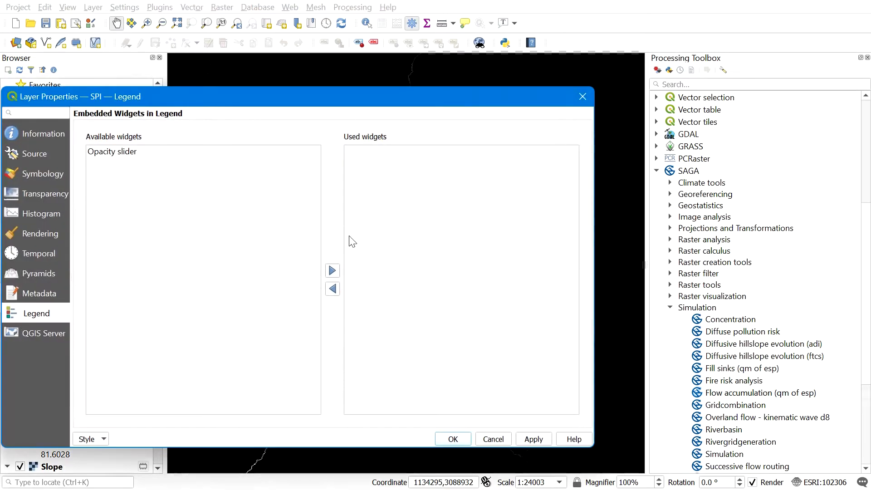
{"action": "left_click", "coordinate": [584, 95]}
Step: Set SPI's symbology to Singleband pseudocolor, classified into five classes from 0.0852 to 288437568
{"action": "right_click", "coordinate": [97, 324]}
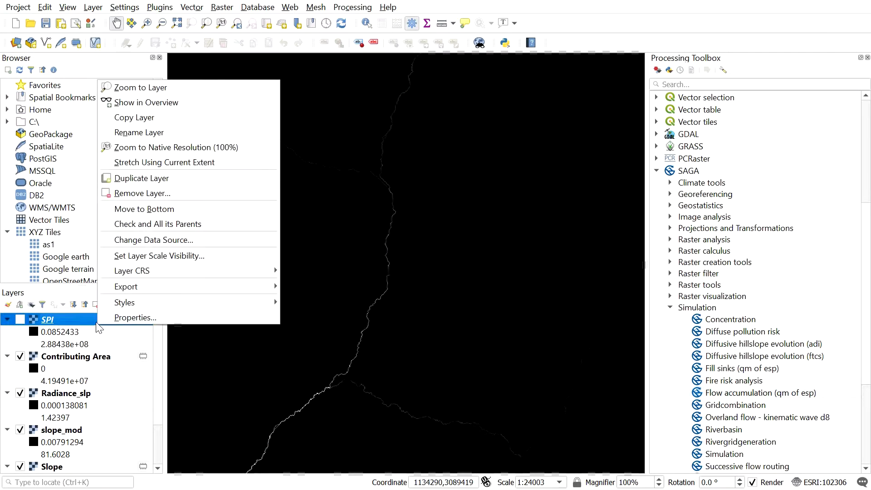
{"action": "left_click", "coordinate": [112, 315]}
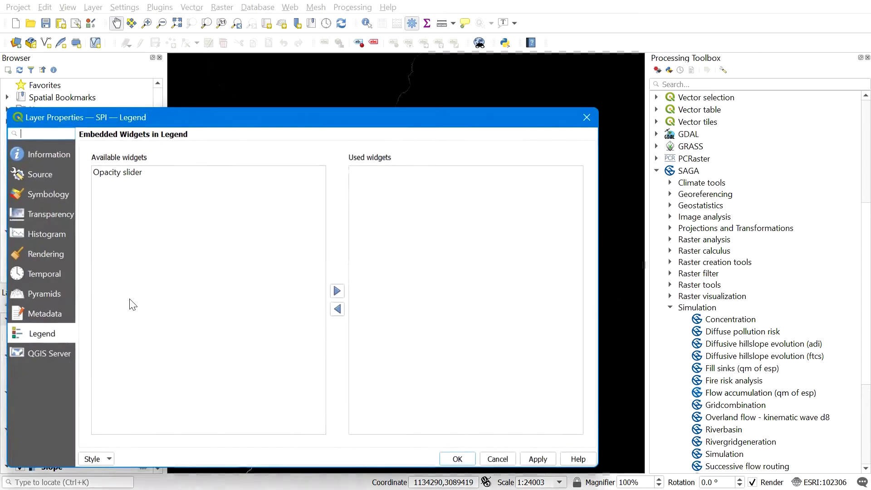
{"action": "left_click", "coordinate": [36, 199]}
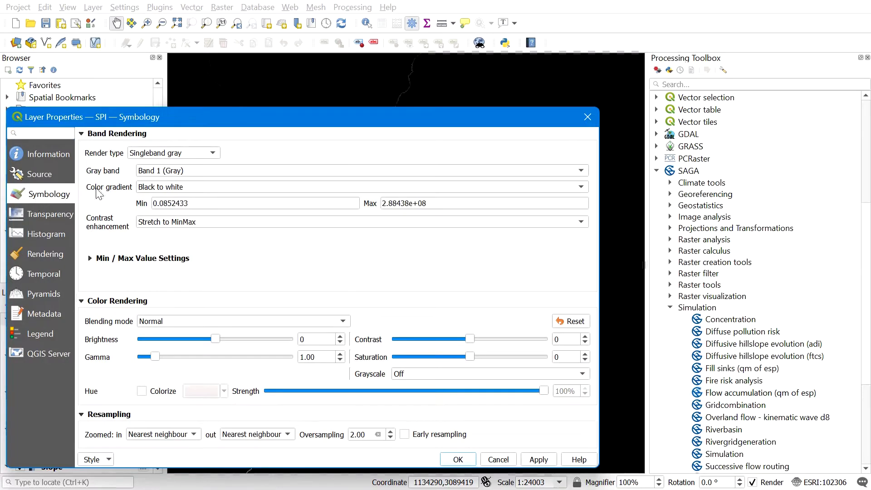
{"action": "left_click", "coordinate": [159, 154]}
{"action": "left_click", "coordinate": [157, 166]}
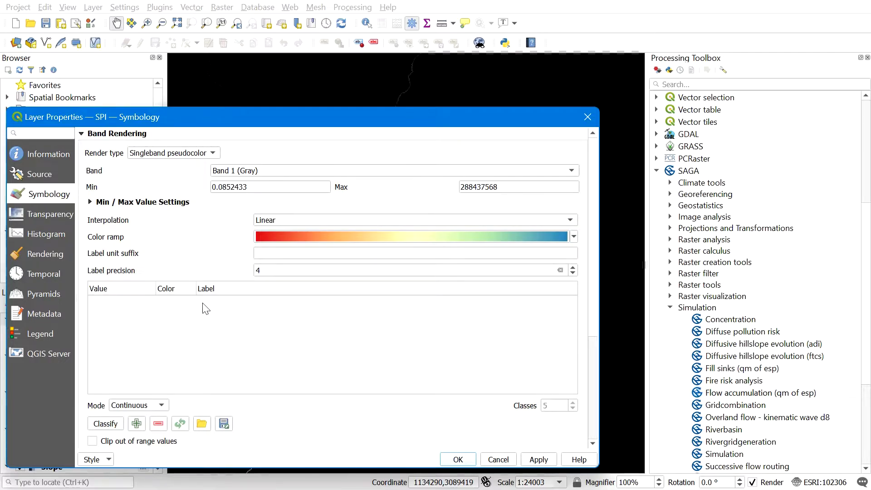
{"action": "left_click", "coordinate": [112, 427]}
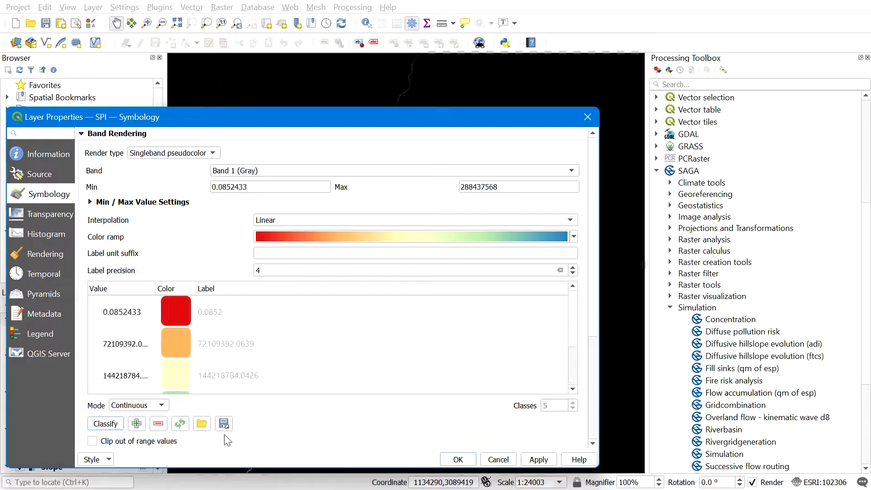
{"action": "left_click", "coordinate": [449, 460]}
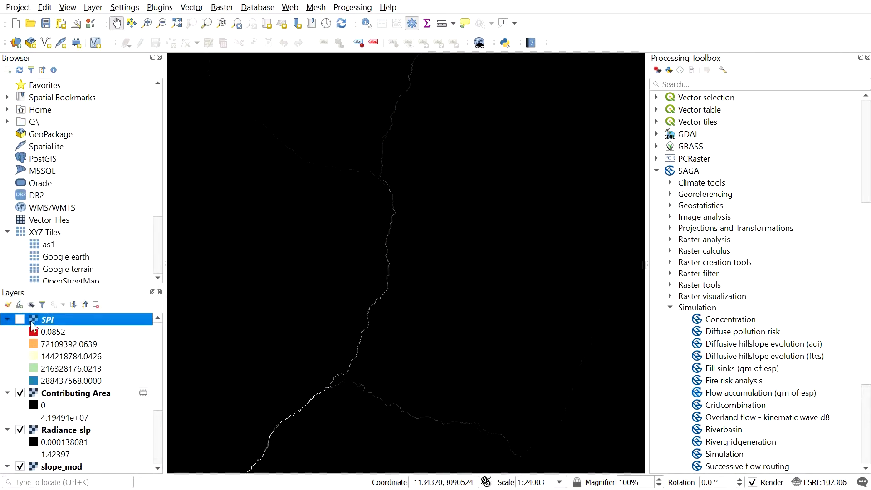